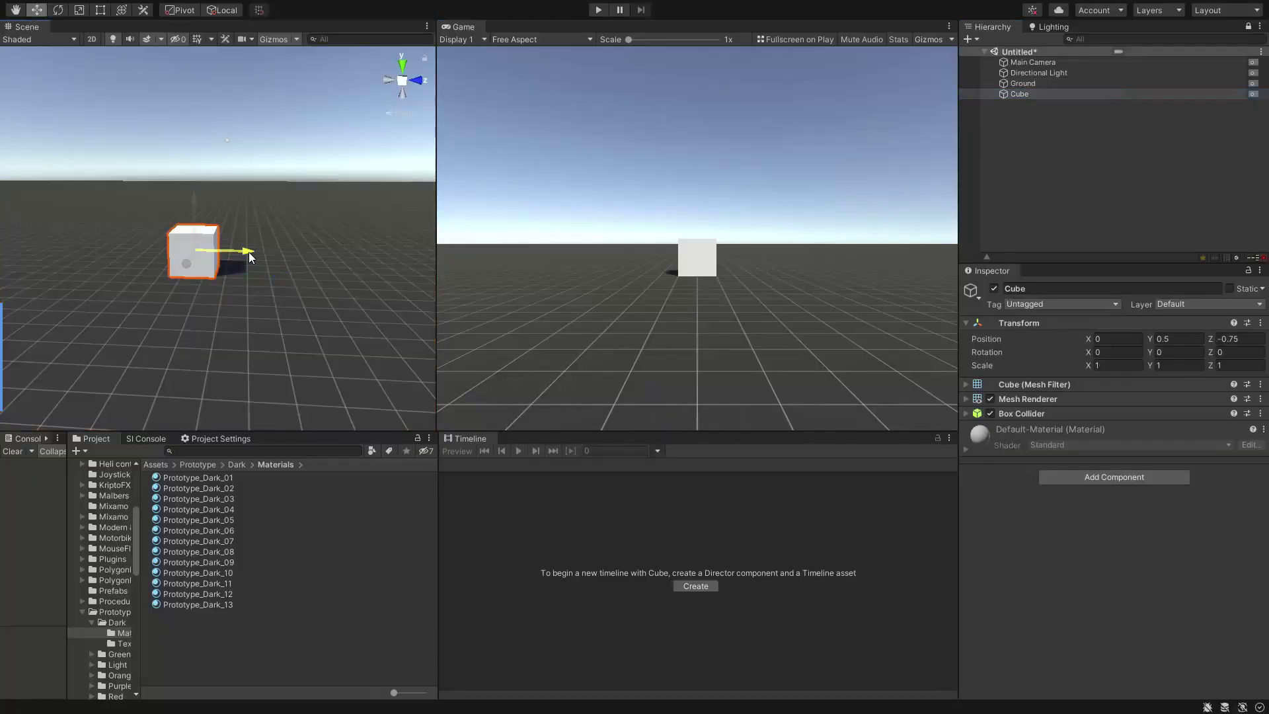
Toggle the cube's handle to rotate and back to move, then make the view follow the Sport bike
key(e)
key(w)
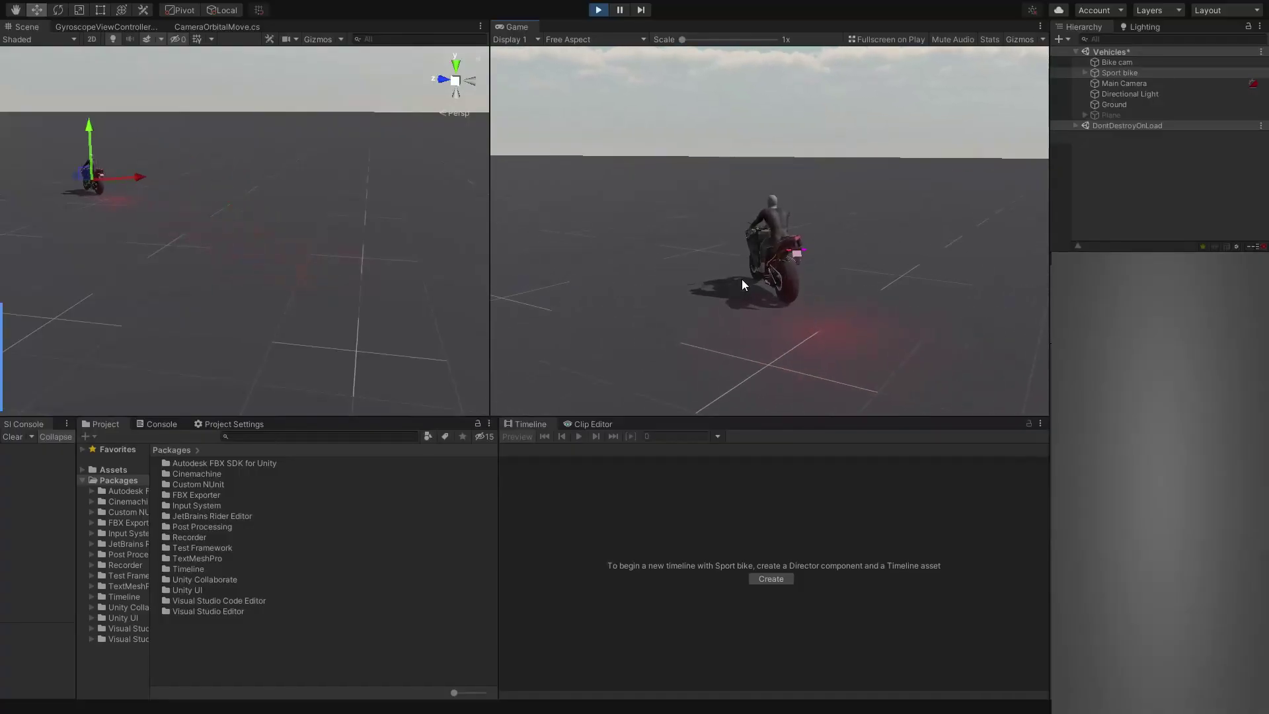
key(f)
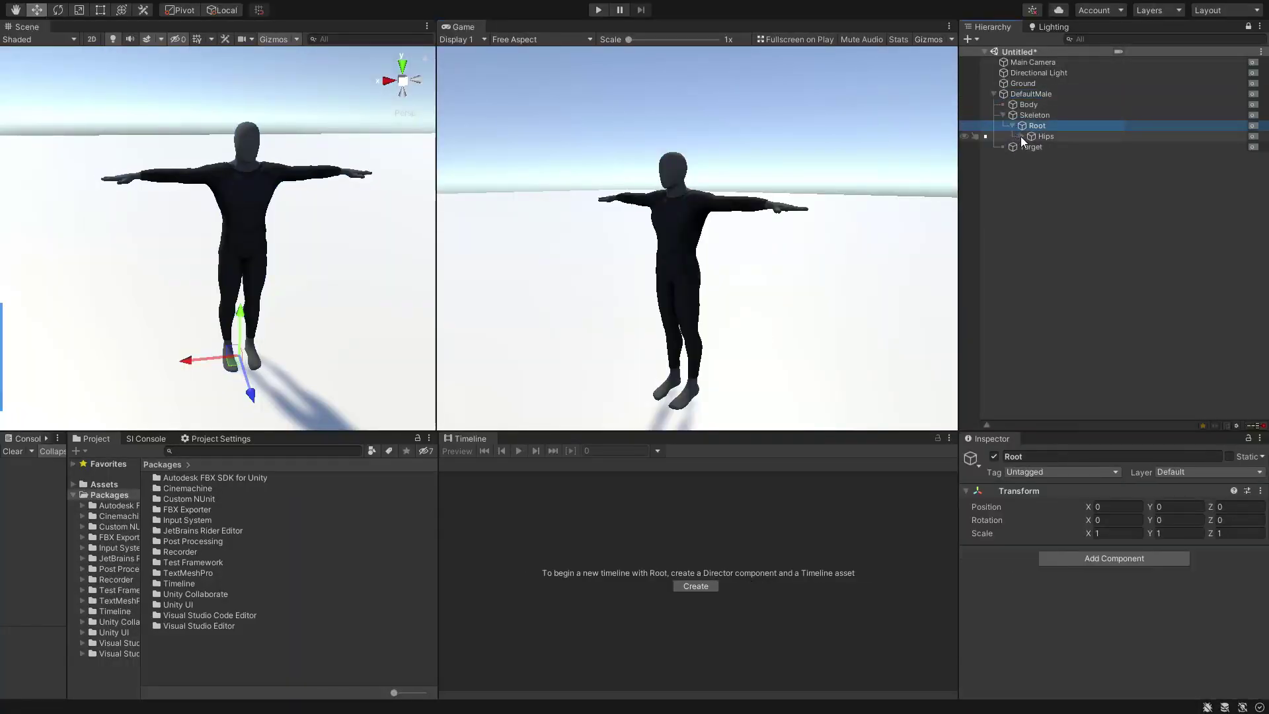
Unfold Skeleton, Root, Hips and both legs down to LeftToes and RightToes
click(1022, 136)
click(1031, 146)
click(1041, 157)
click(1050, 168)
click(1059, 179)
click(1031, 200)
click(1040, 210)
click(1050, 221)
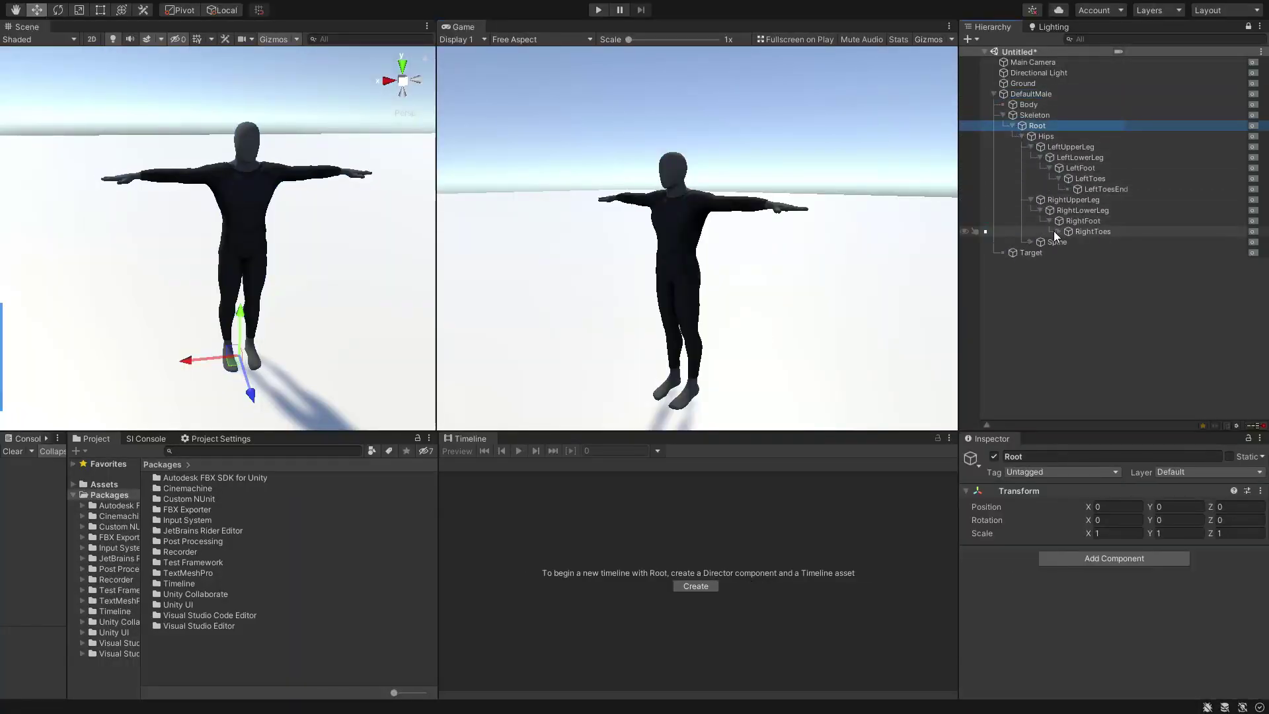
click(1059, 231)
Unfold Spine, Chest, UpperChest, LeftShoulder, LeftUpperArm, Neck, Head and Jaw
click(1031, 253)
click(1041, 263)
click(1049, 274)
click(1059, 284)
click(1068, 295)
click(1059, 316)
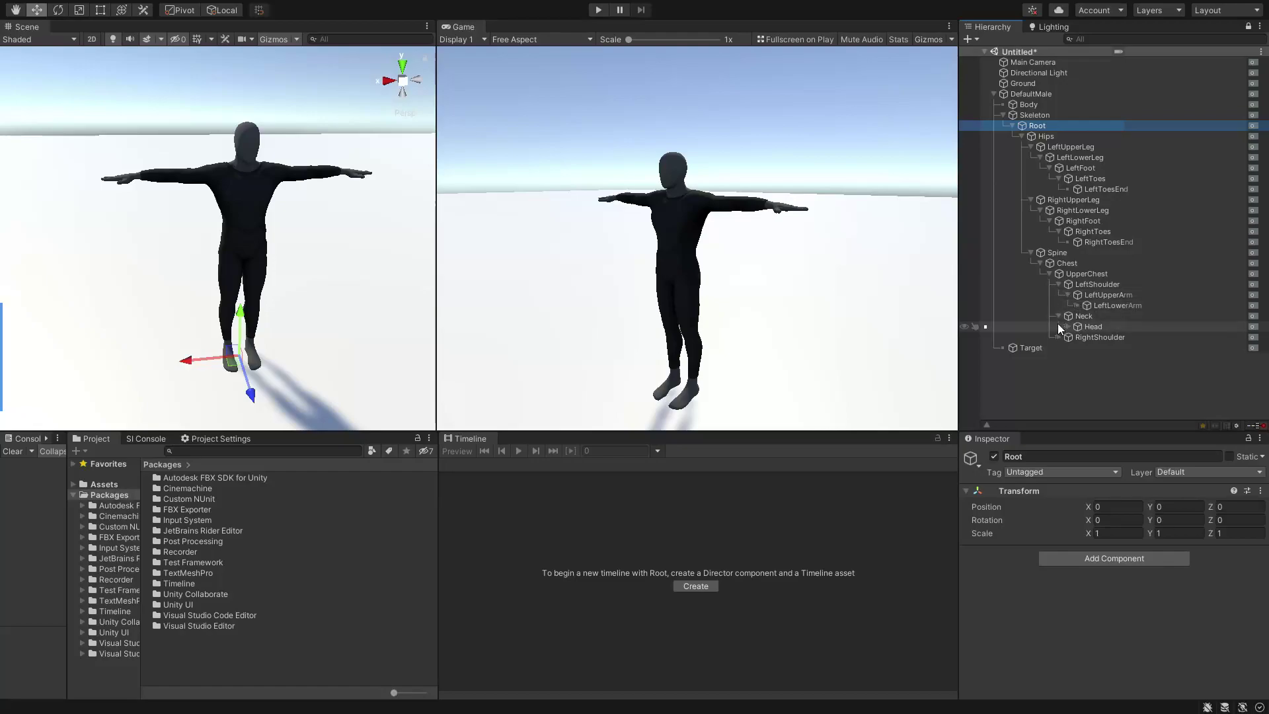
click(1068, 326)
click(1077, 337)
Unfold RightShoulder, RightUpperArm, RightLowerArm and RightHand to reveal the finger bones
click(1058, 380)
click(1068, 390)
click(1077, 401)
click(1087, 411)
scroll(1091, 387, down, 3)
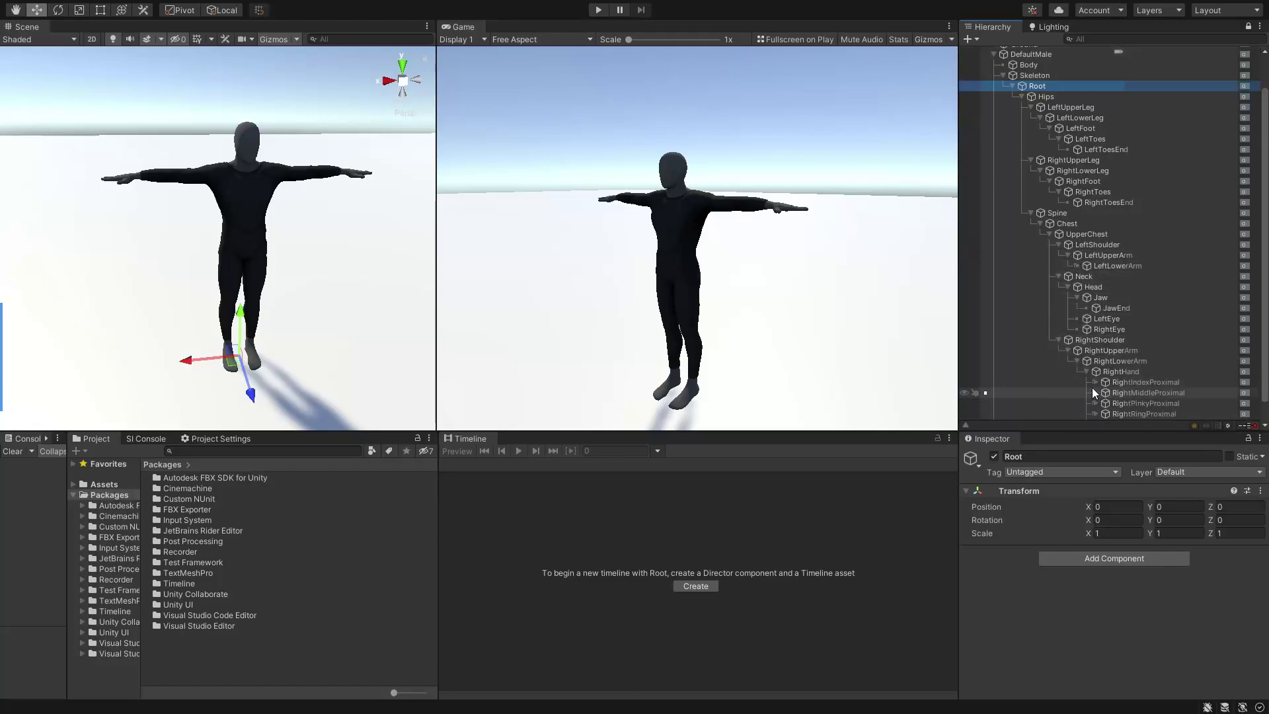
Collapse DefaultMale, expand all its bones at once, then collapse the whole hierarchy again
click(1003, 77)
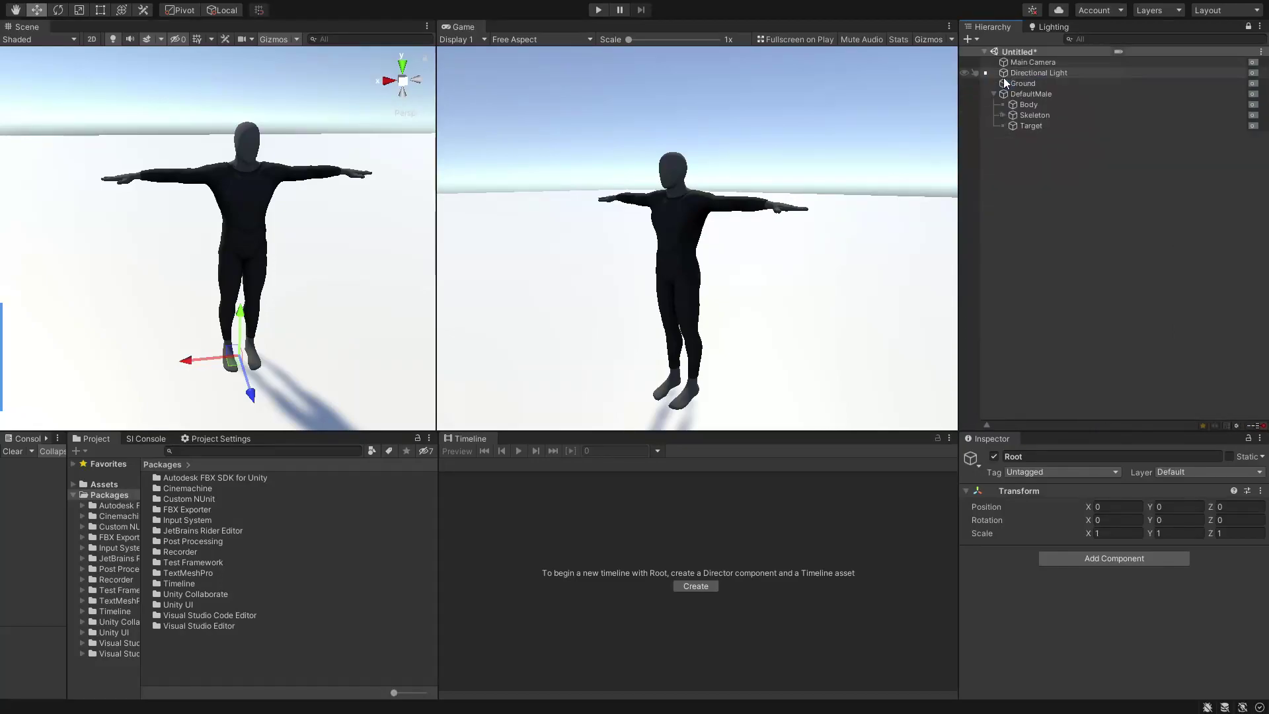
alt+click(994, 94)
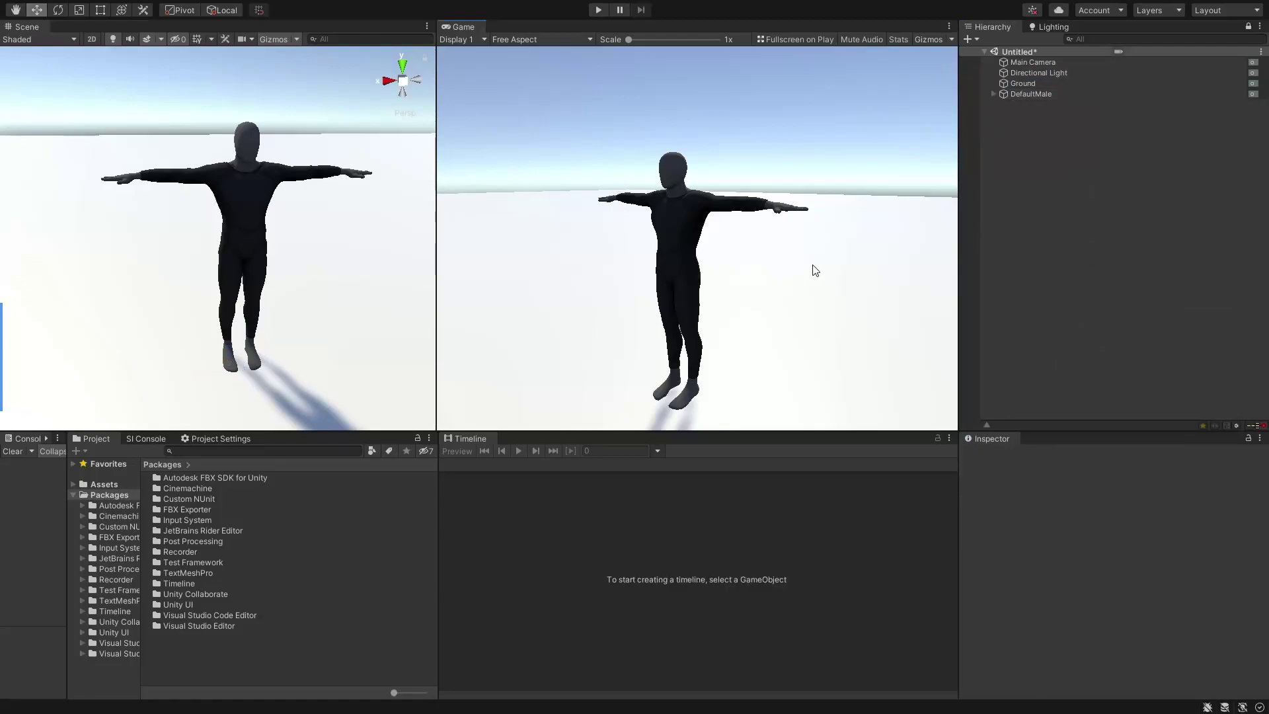
alt+click(994, 93)
scroll(1113, 173, down, 10)
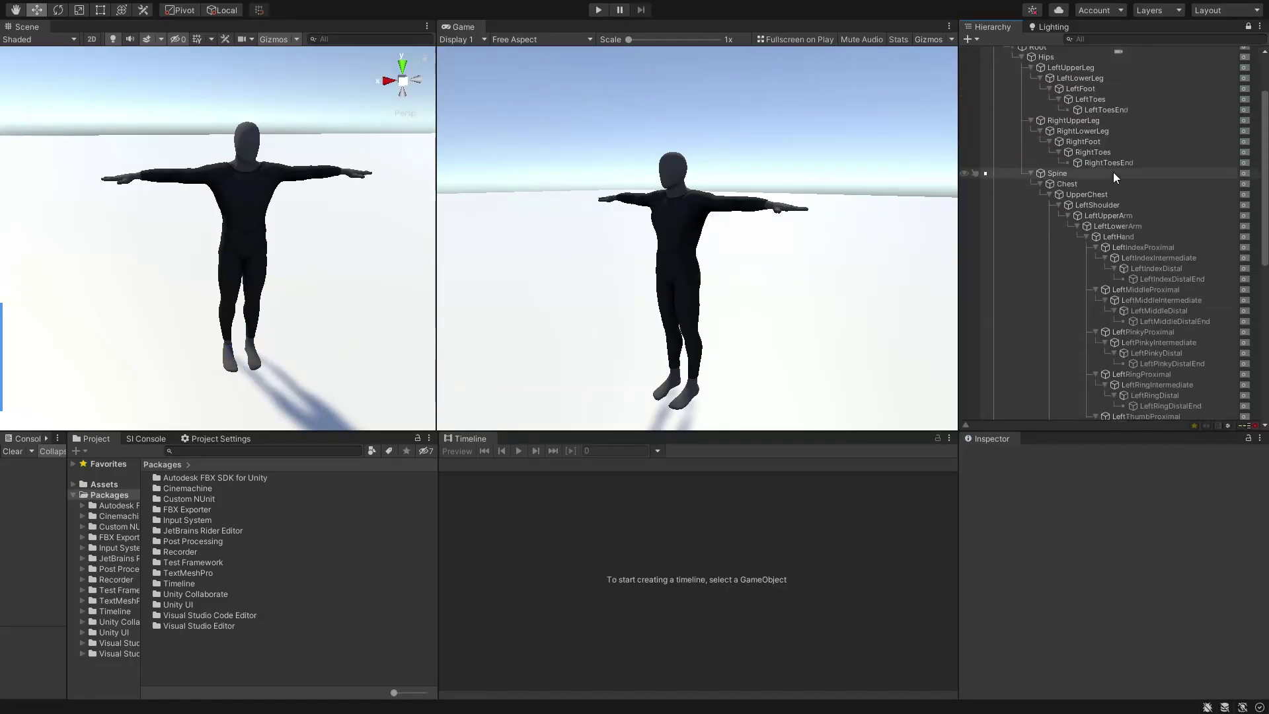
scroll(1113, 175, up, 10)
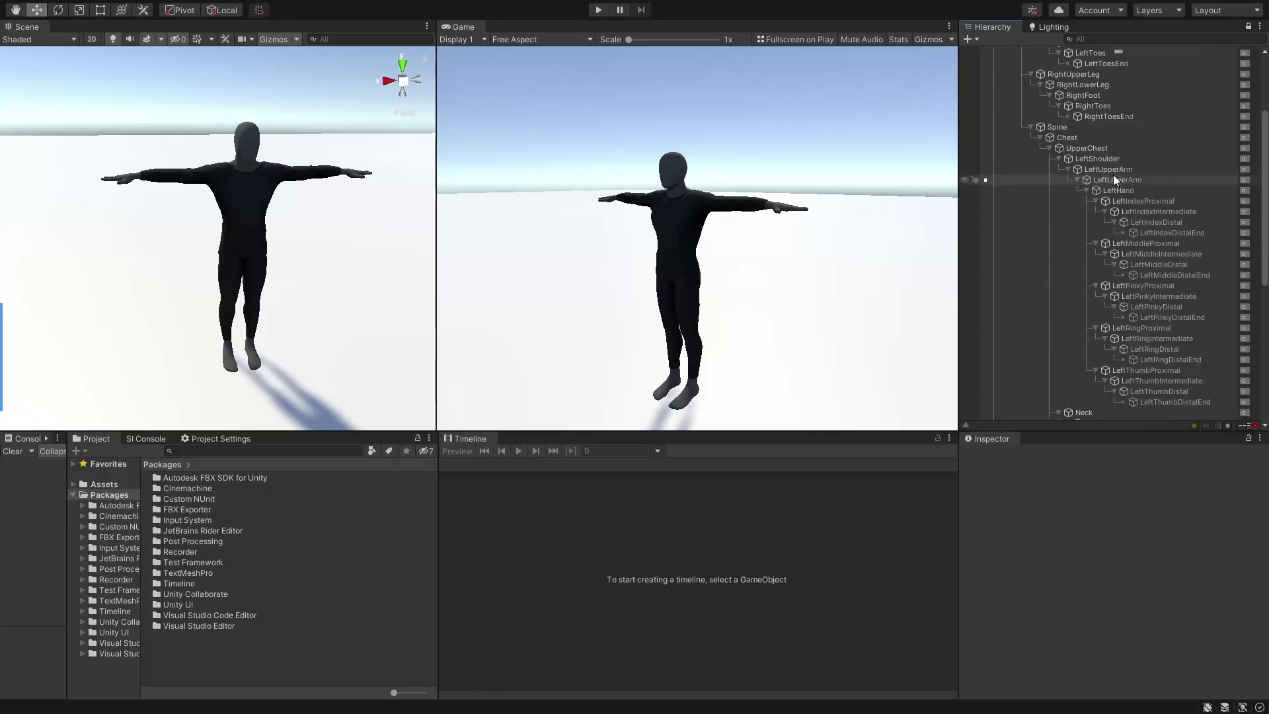
alt+click(993, 94)
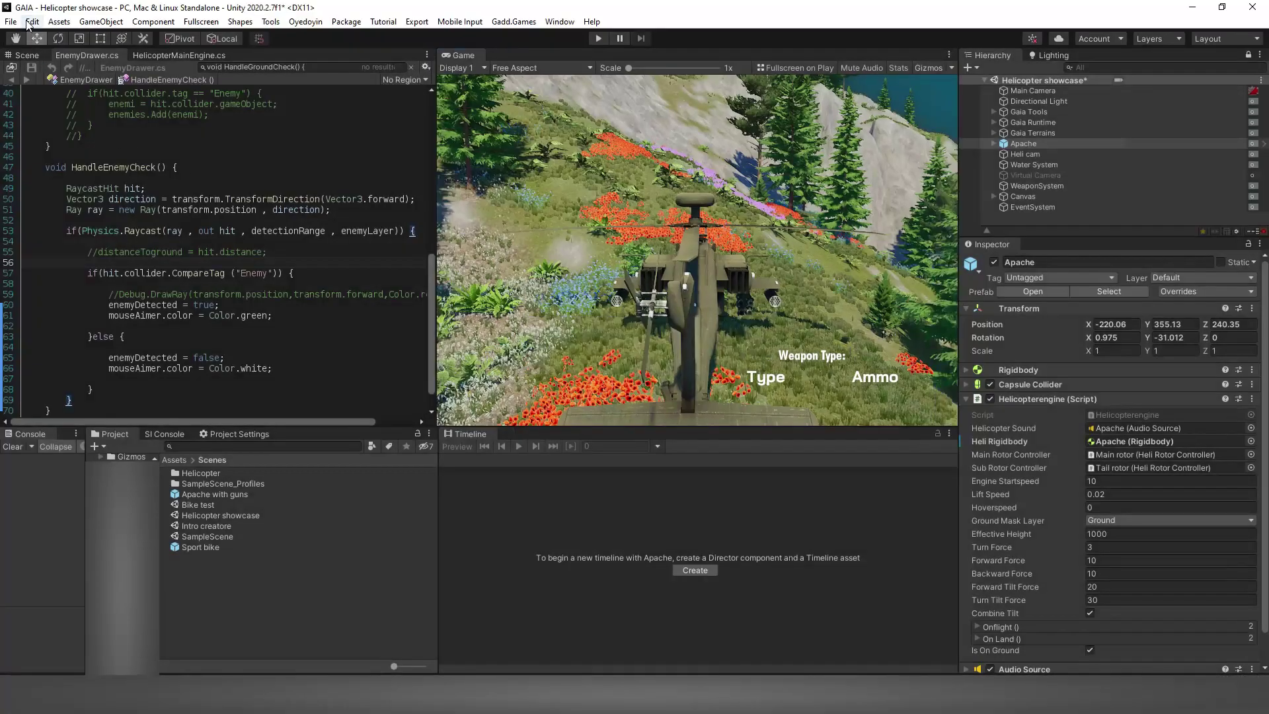
Tick Enter Play Mode Options in Project Settings > Editor
click(32, 21)
click(74, 408)
scroll(265, 555, down, 5)
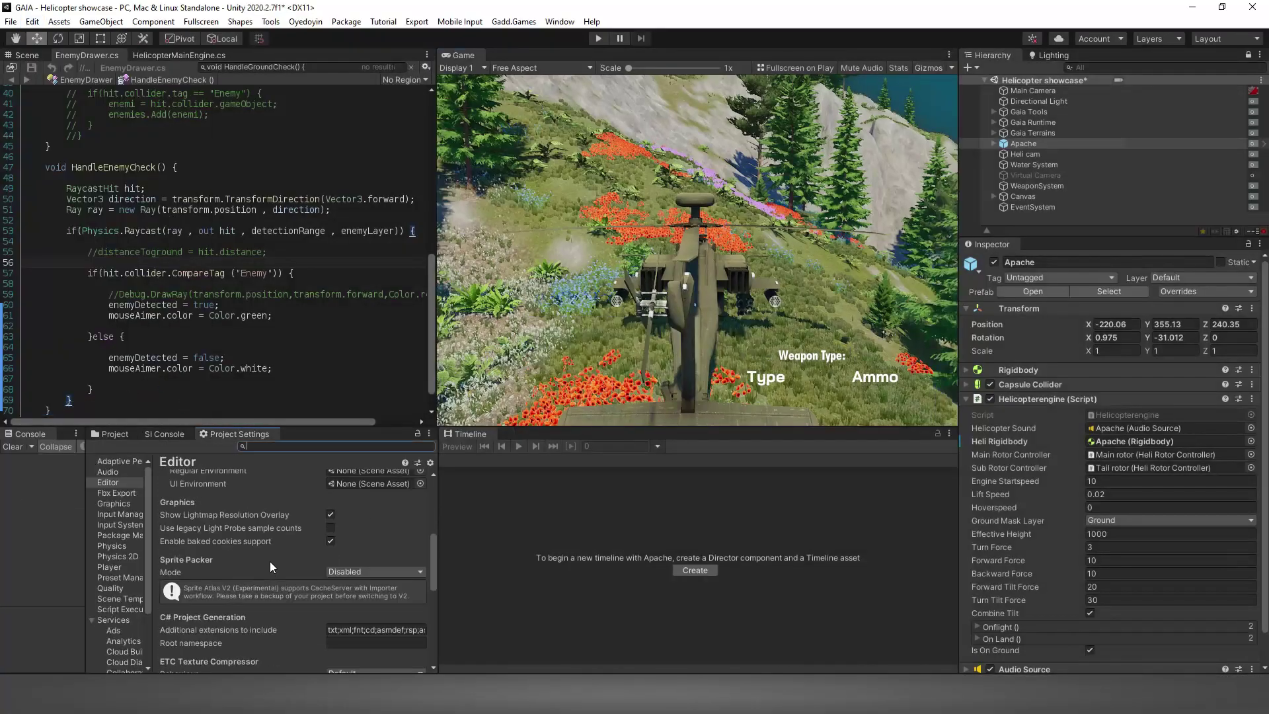
scroll(269, 561, down, 2)
click(330, 626)
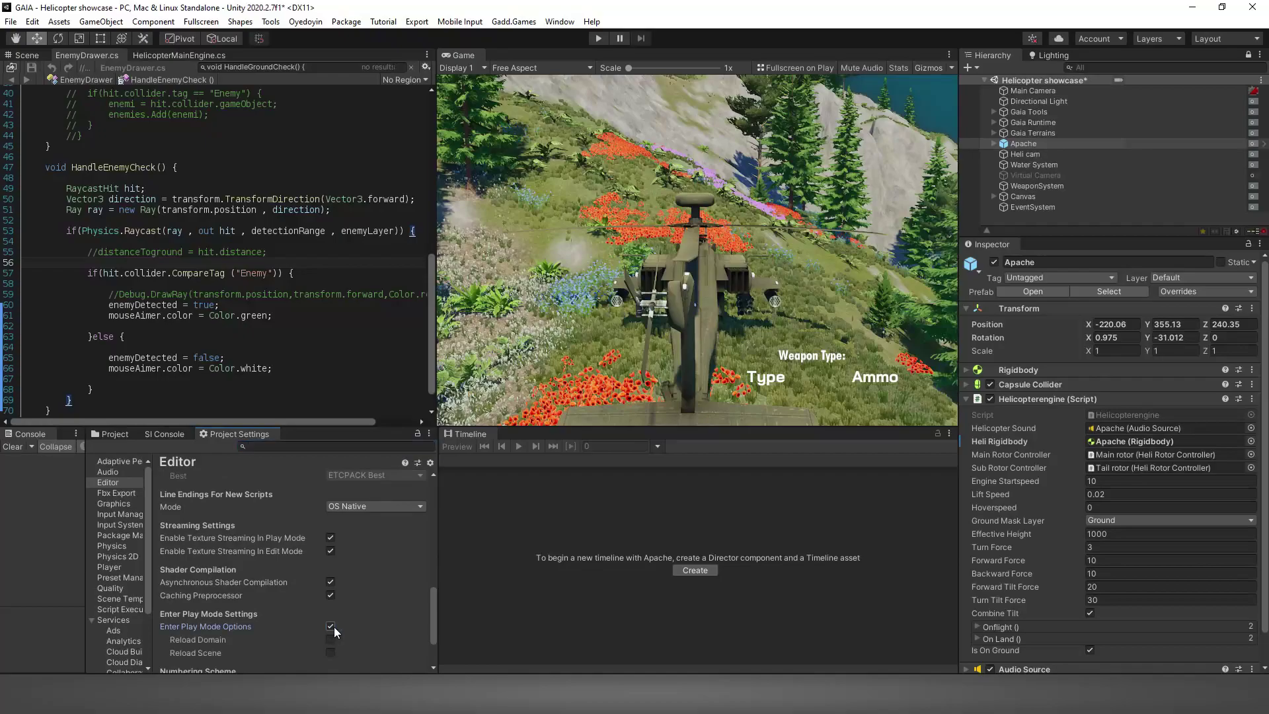
Run the helicopter scene in Play mode, then stop it
scroll(334, 627, down, 2)
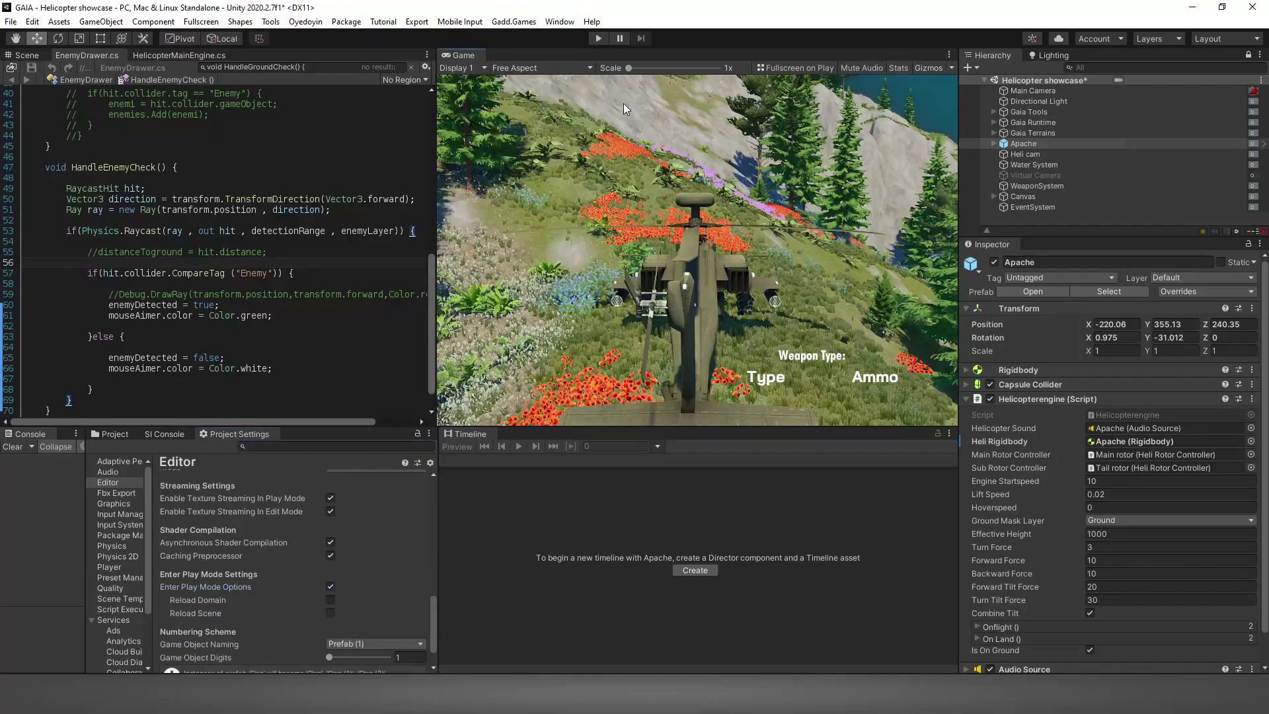
click(598, 38)
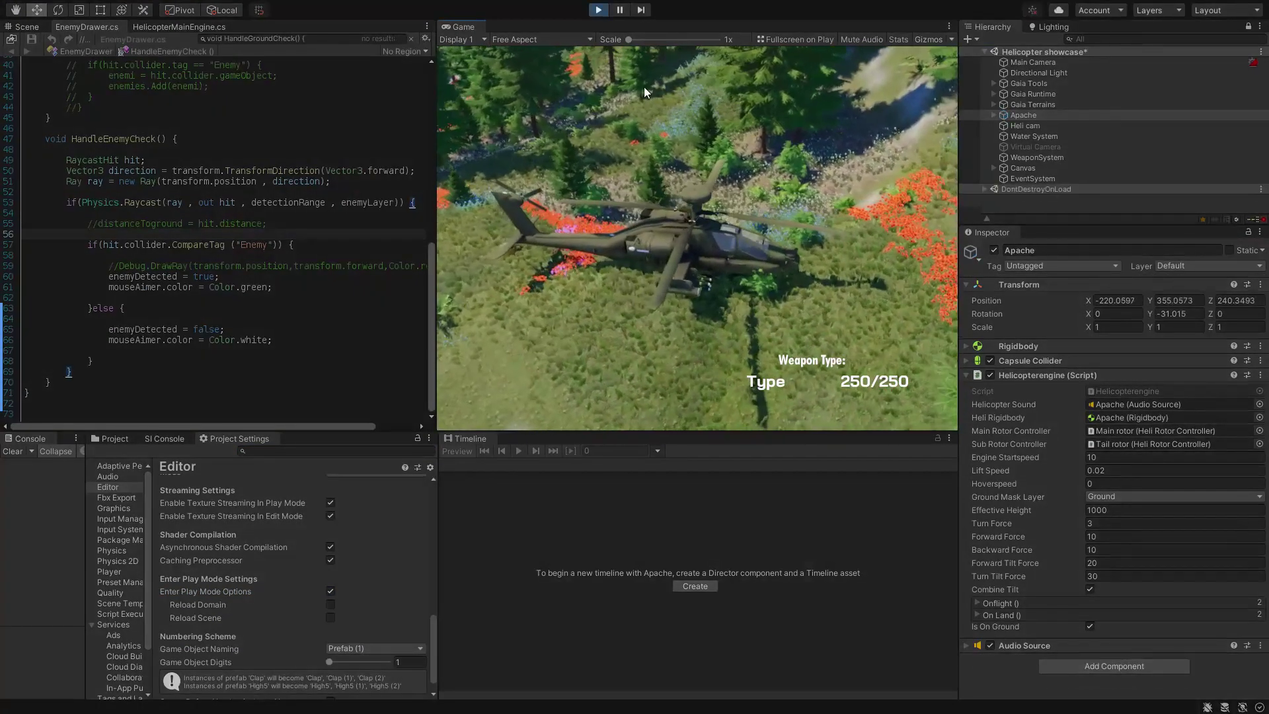
click(598, 10)
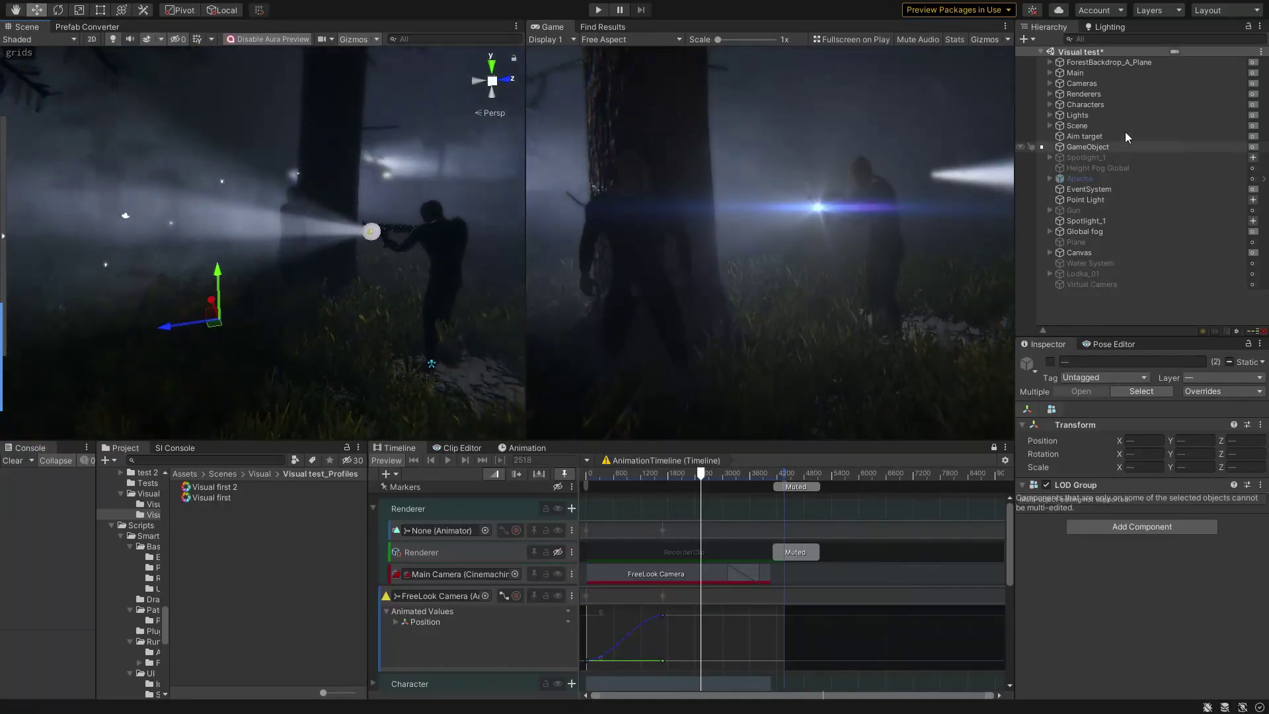
Align the Main Camera under Cameras to the Scene view, then re-align after orbiting around the soldier
click(1049, 83)
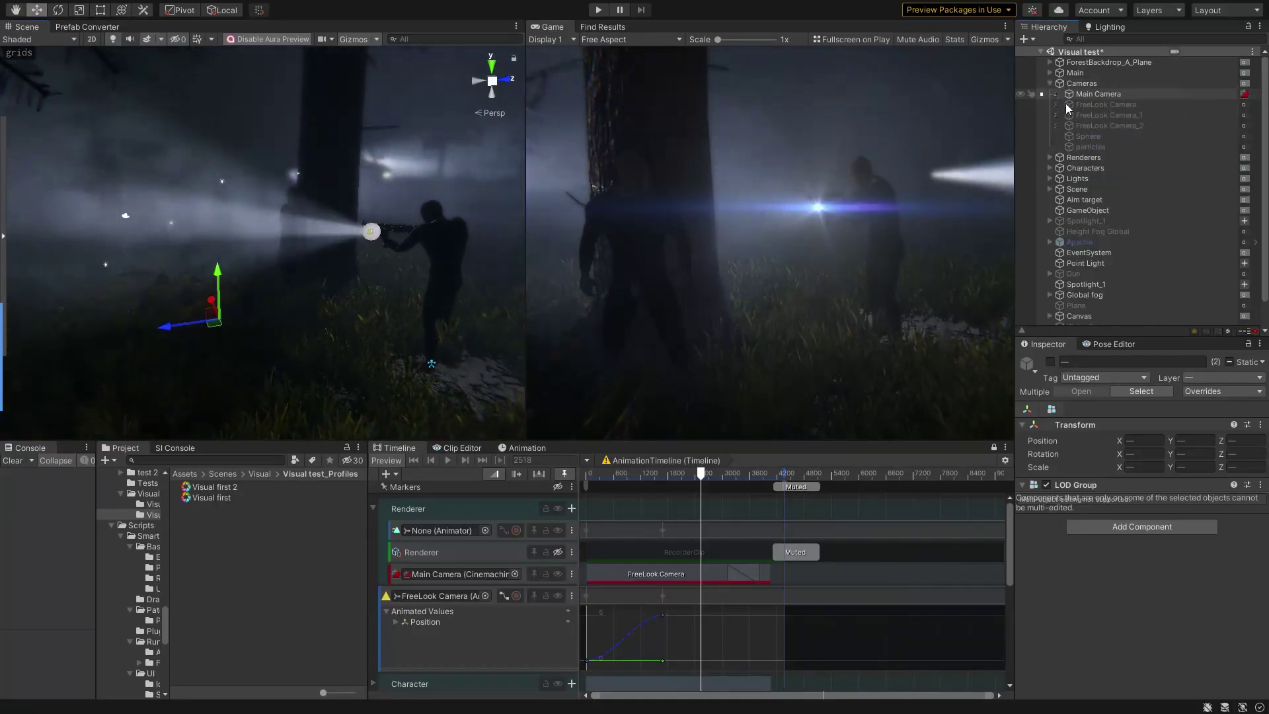
click(1096, 93)
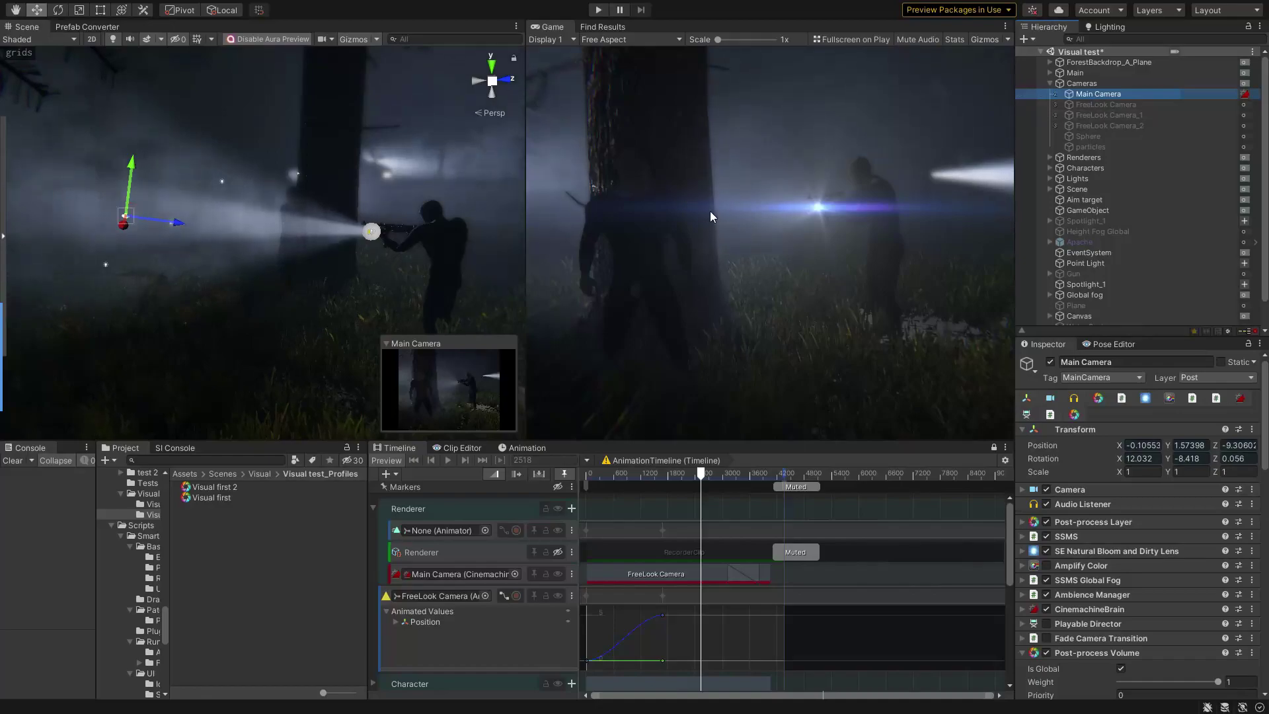
key(ctrl+shift+f)
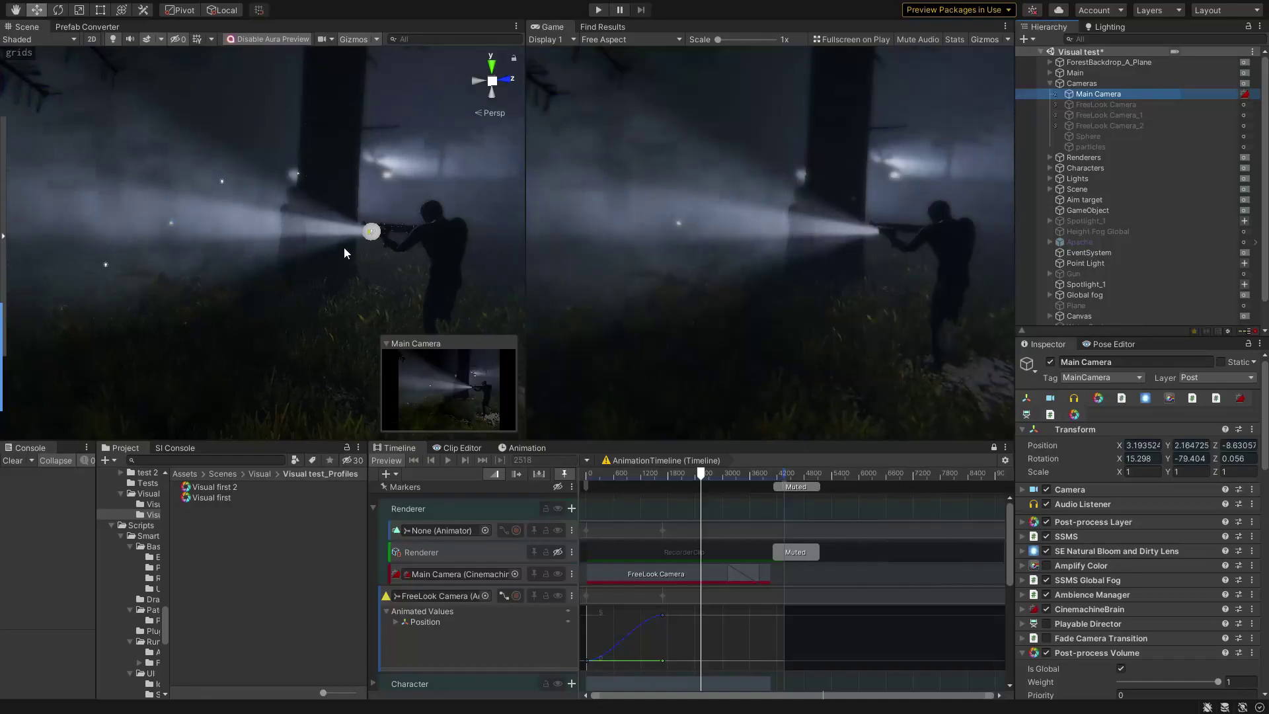
alt+drag(343, 247, 292, 275)
key(ctrl+shift+f)
key(ctrl+shift+f)
key(ctrl+shift+f)
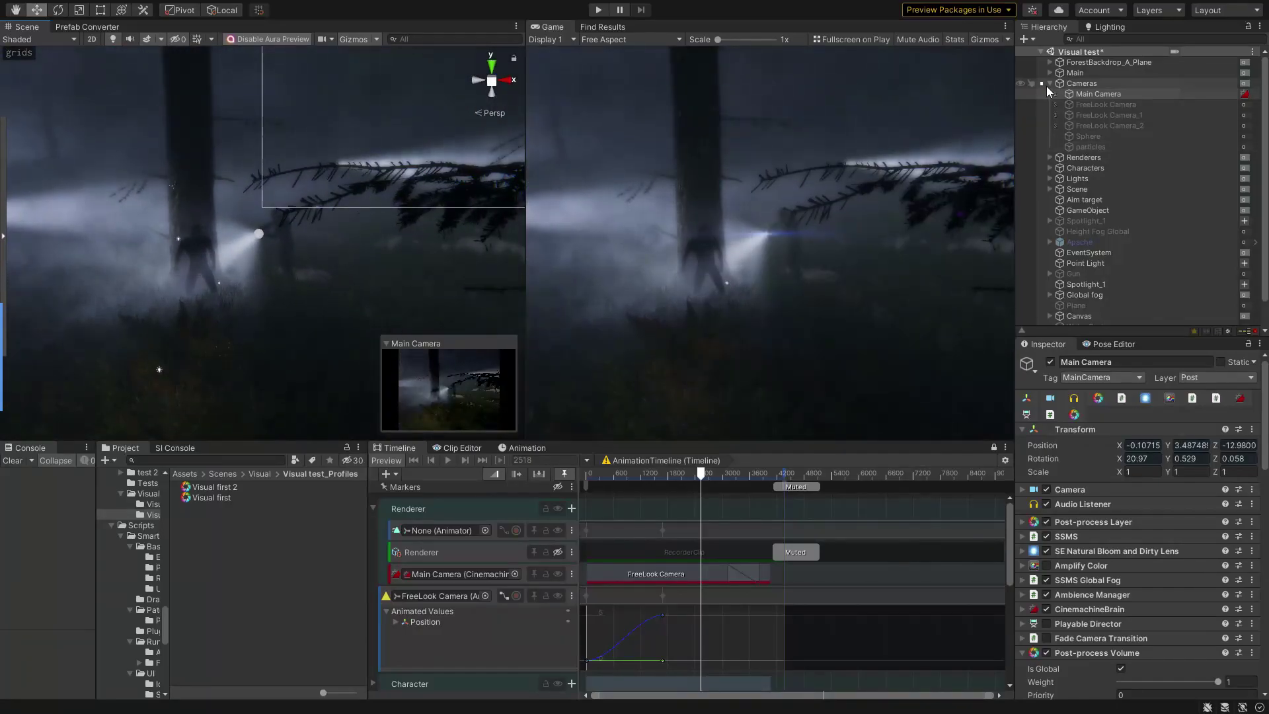
Move SM_Veh_Van_01 to the viewpoint, undo, then move it to a newly orbited viewpoint
key(ctrl+z)
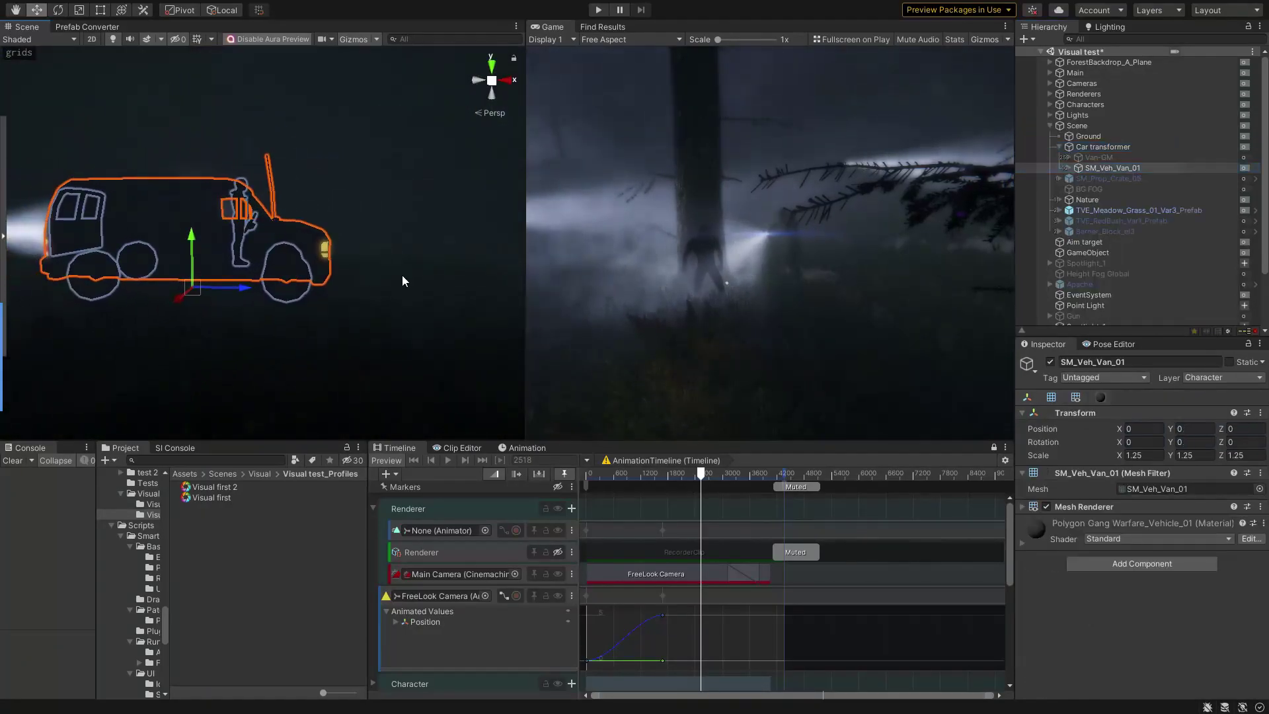
key(ctrl+shift+f)
key(f)
key(ctrl+z)
alt+drag(239, 241, 146, 222)
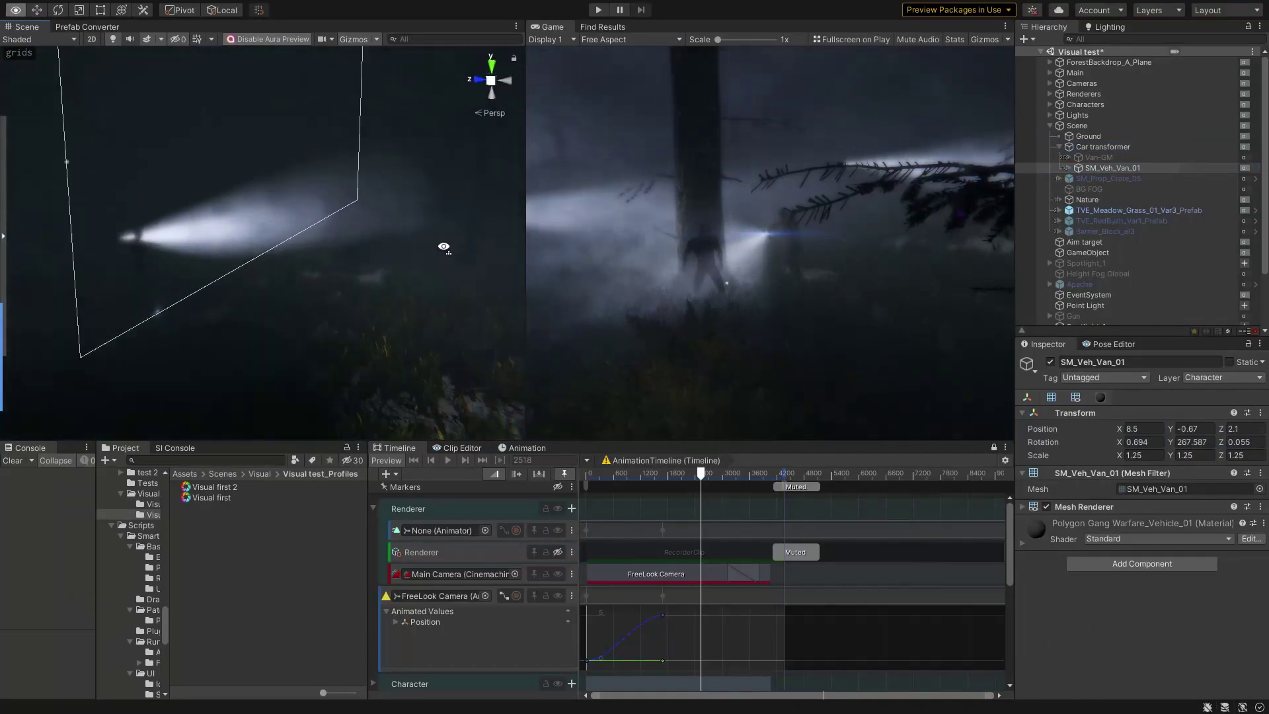
key(ctrl+shift+f)
key(f)
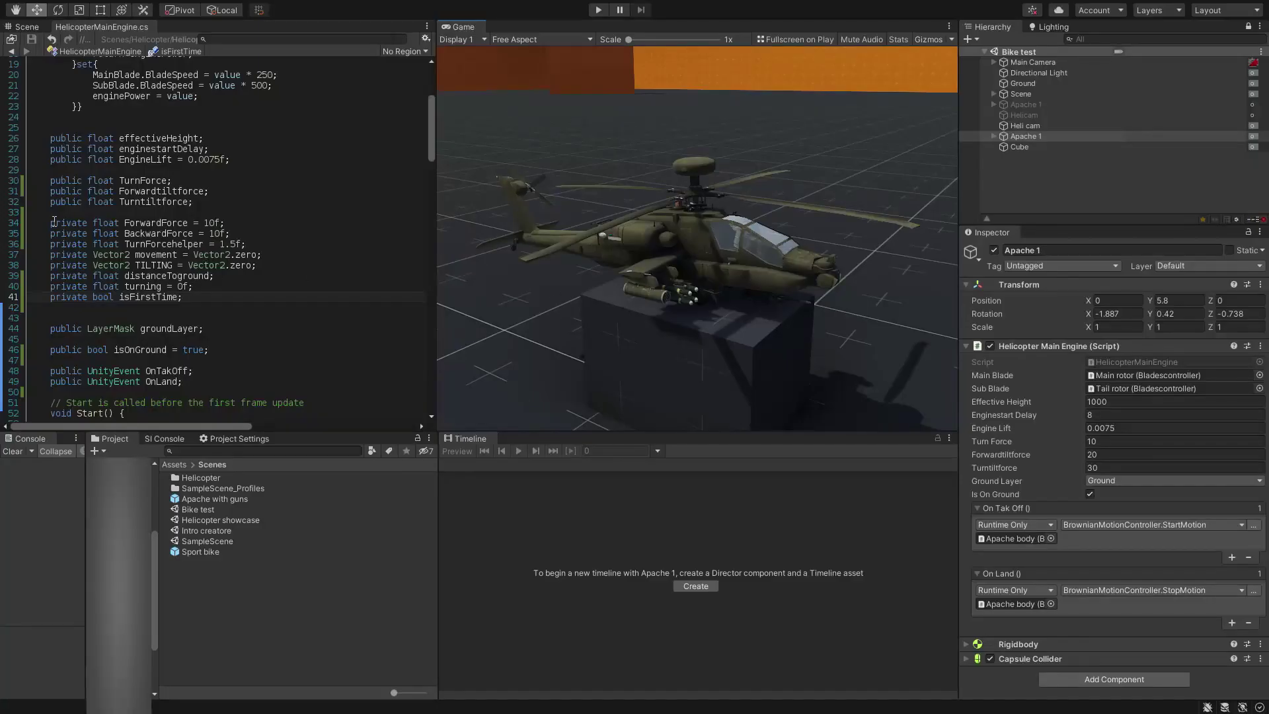
Change the private field declarations in HelicopterMainEngine.cs, lines 37–41 included, to public
drag(53, 222, 261, 295)
click(244, 289)
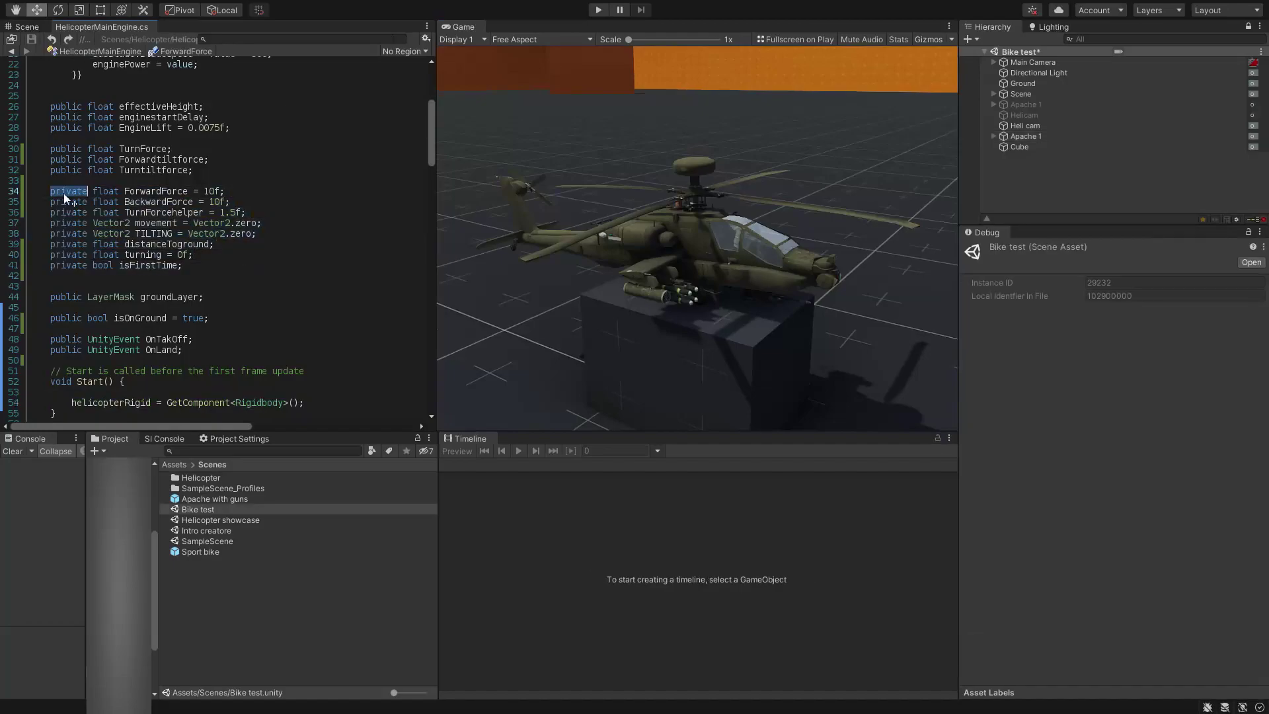
text(public)
click(70, 213)
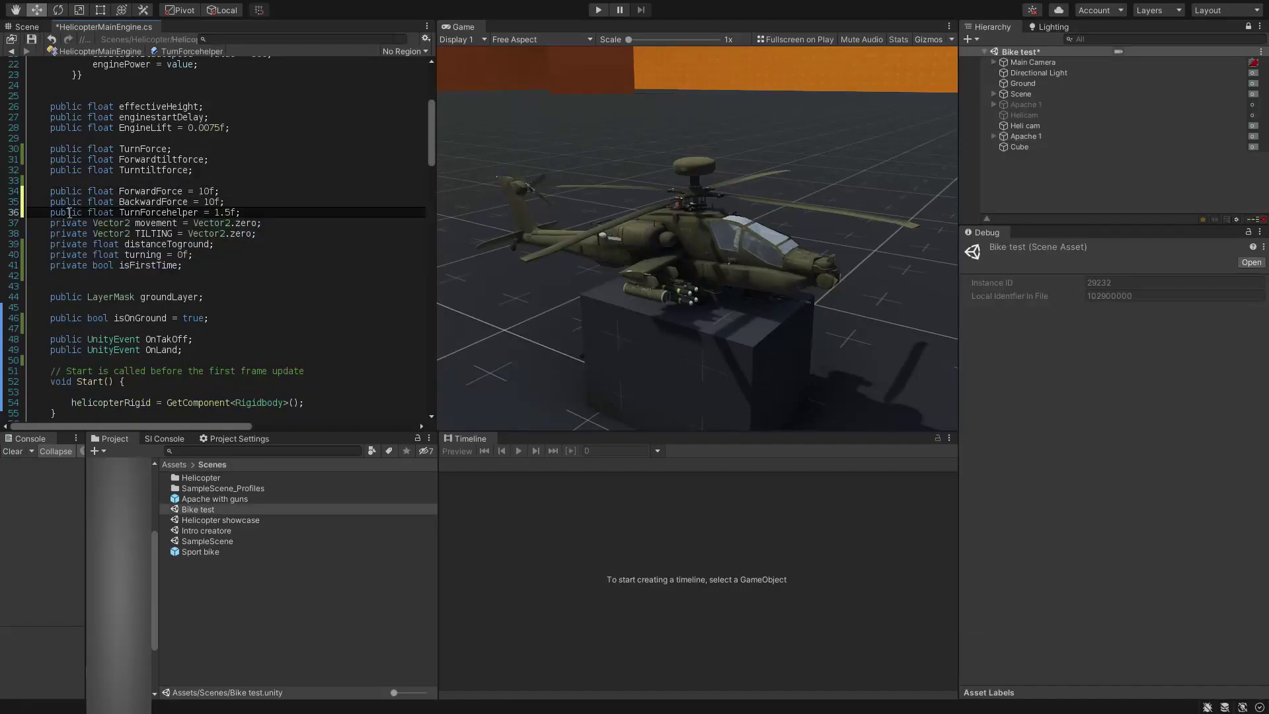
double_click(66, 223)
text(public)
double_click(66, 234)
text(public)
double_click(66, 244)
text(public)
double_click(69, 255)
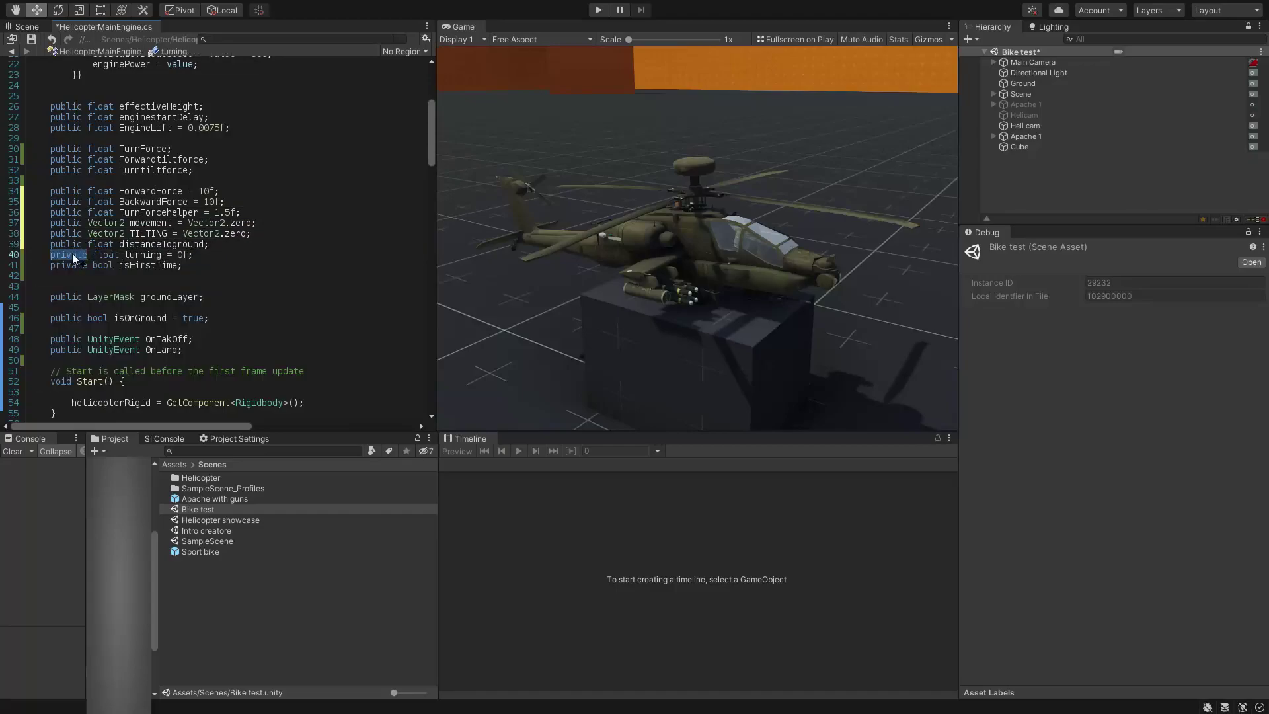
text(public)
double_click(69, 266)
text(public)
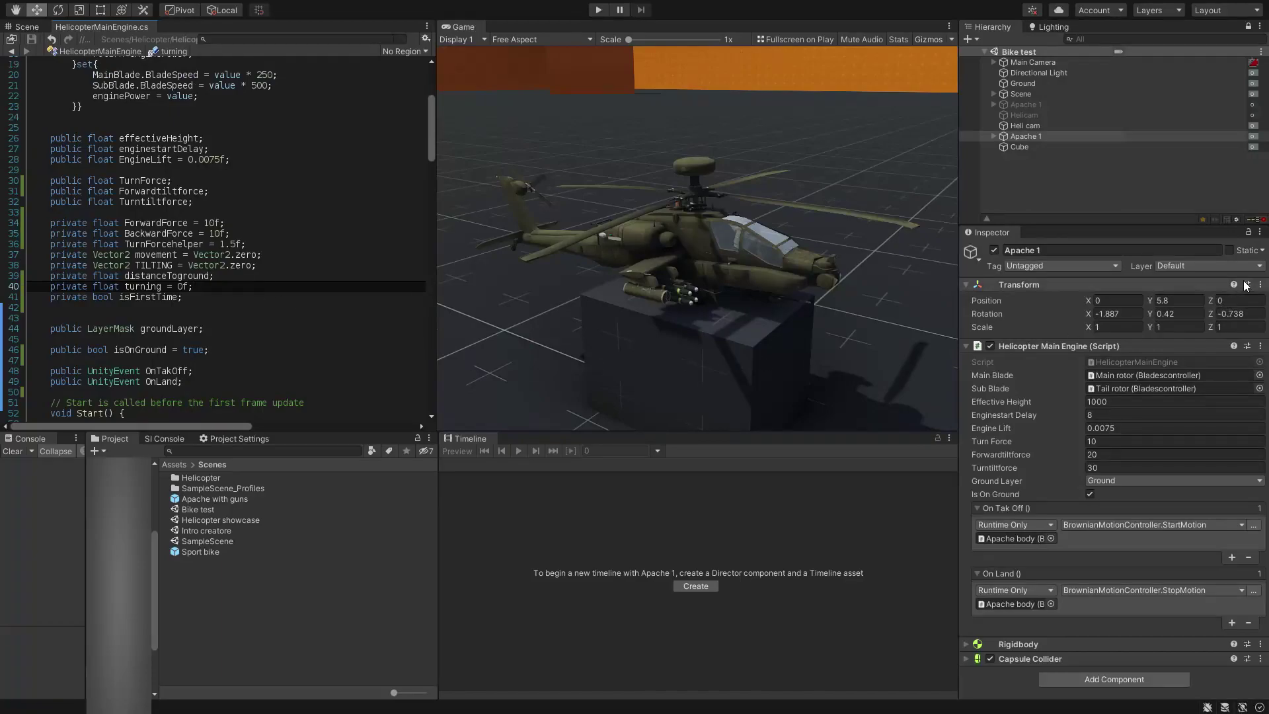
Switch the Inspector to Debug mode from its ⋮ menu
click(1260, 233)
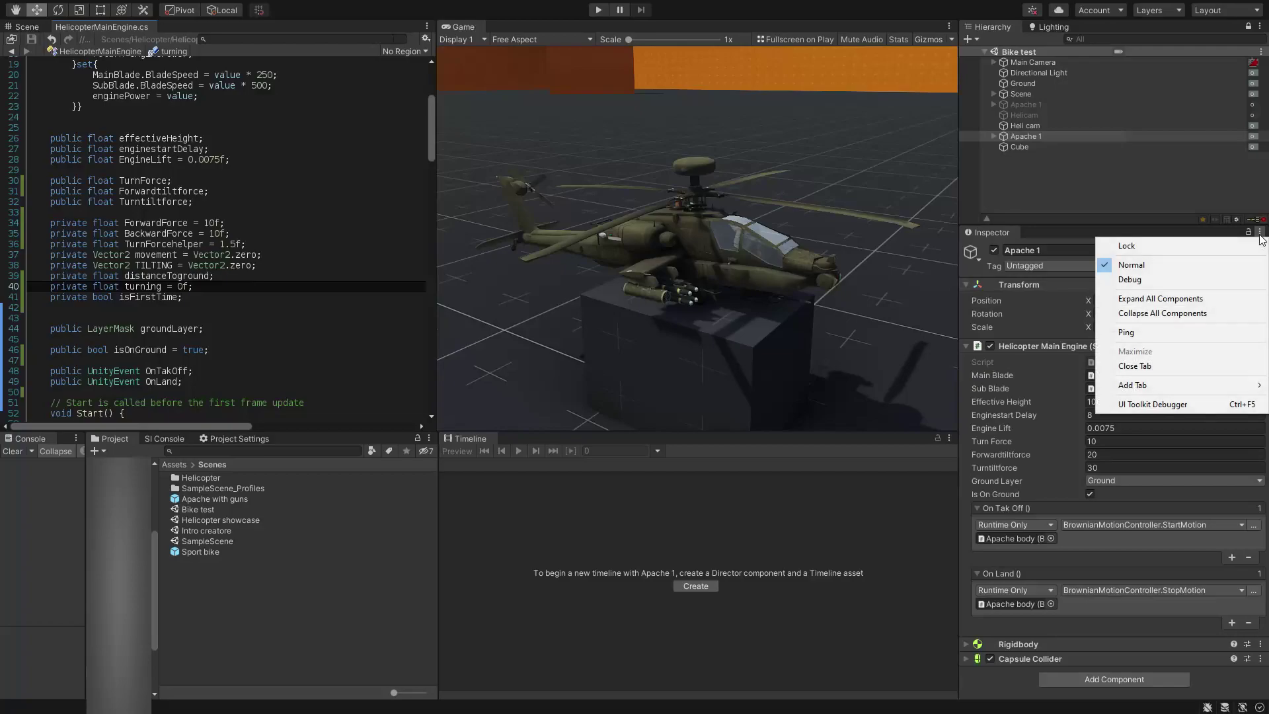
click(1150, 279)
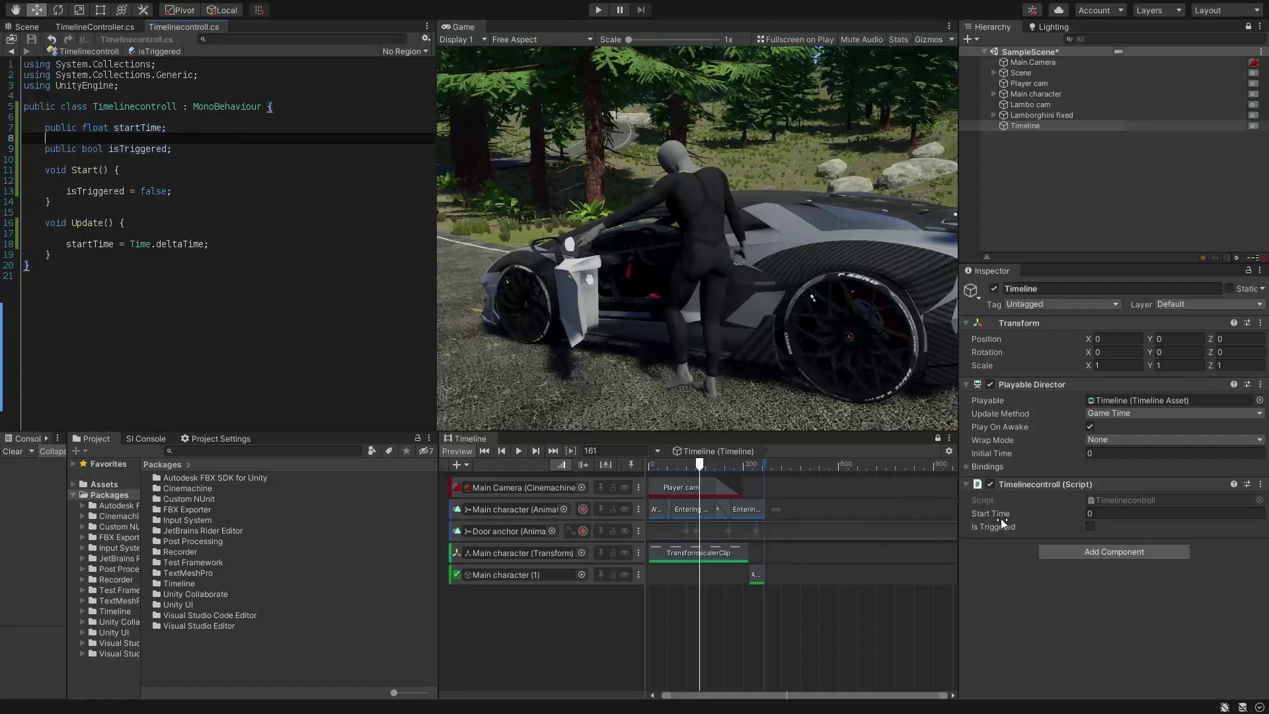
Add [HideInInspector] above startTime and isTriggered in Timelinecontroll.cs and save the script
click(168, 117)
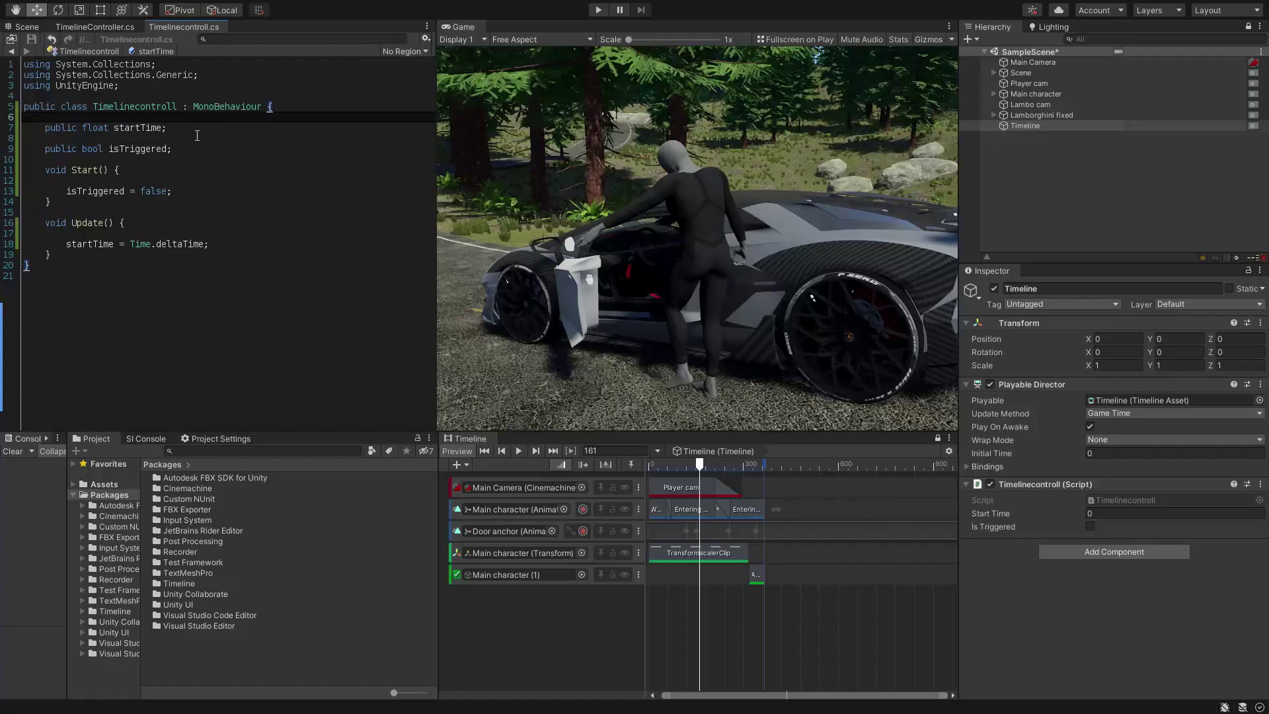
key(Return)
text([HideInInspector])
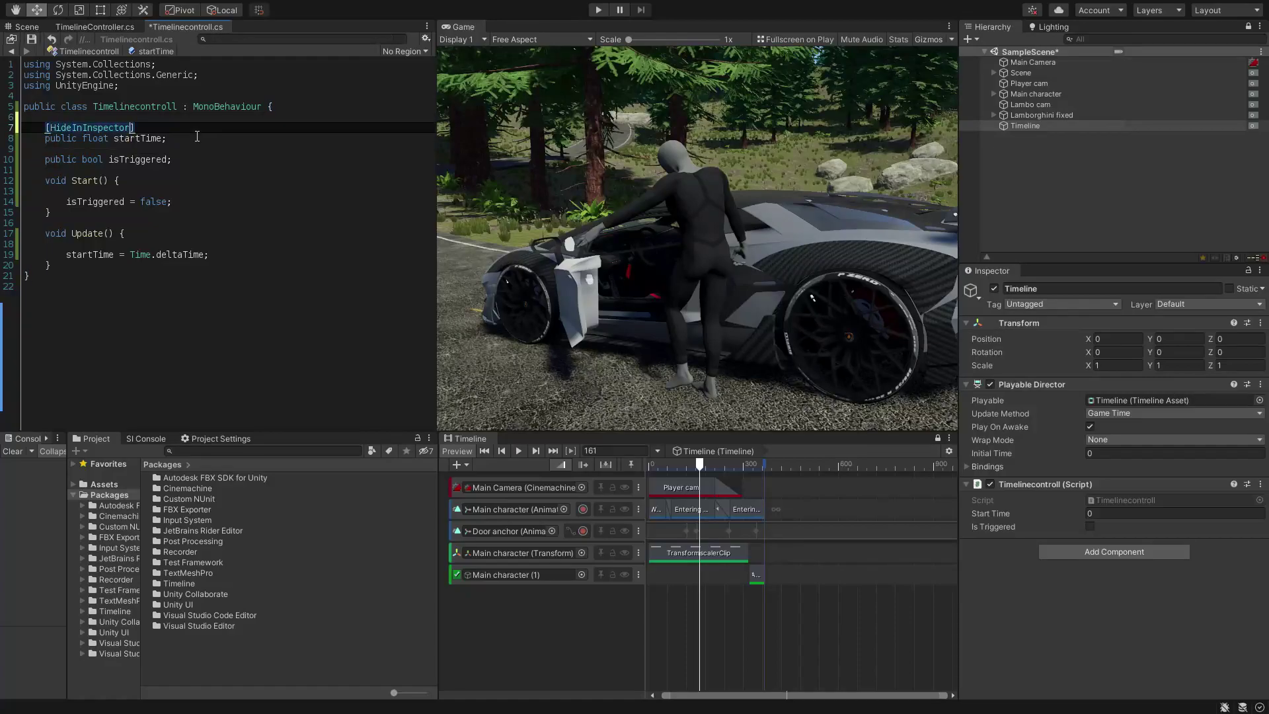
click(201, 146)
key(Return)
text([HideInInspector])
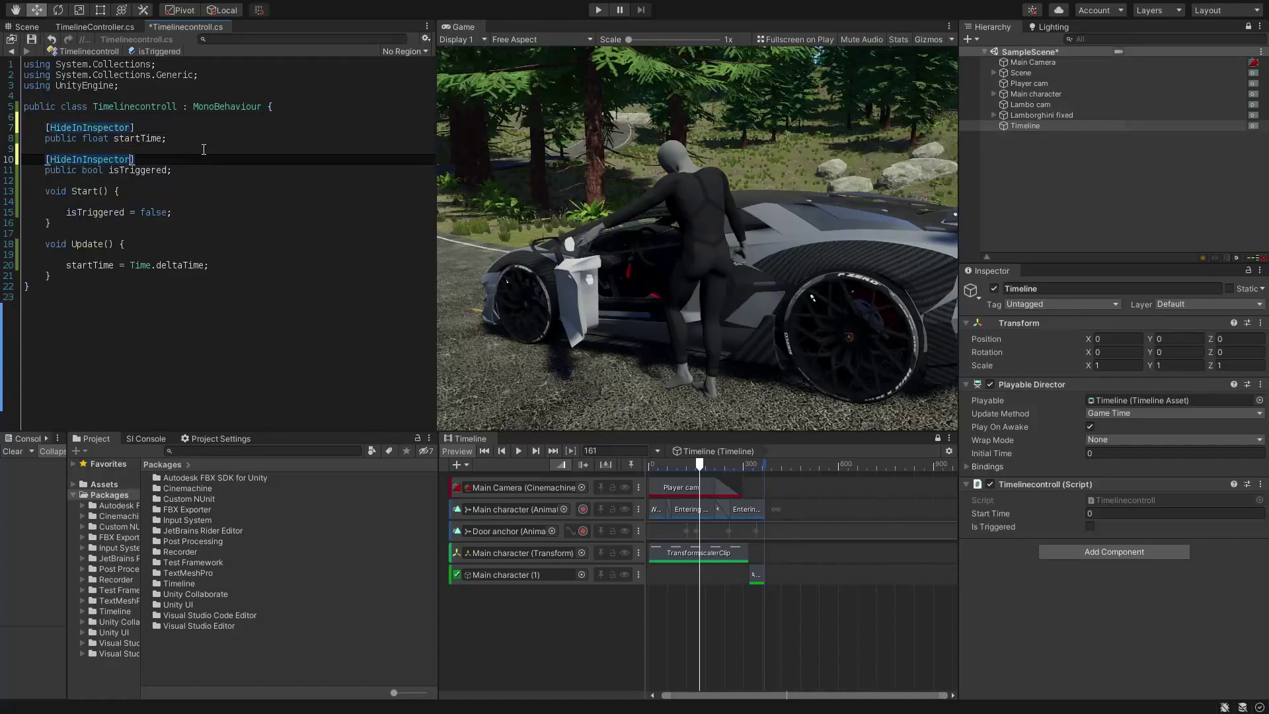
key(ctrl+s)
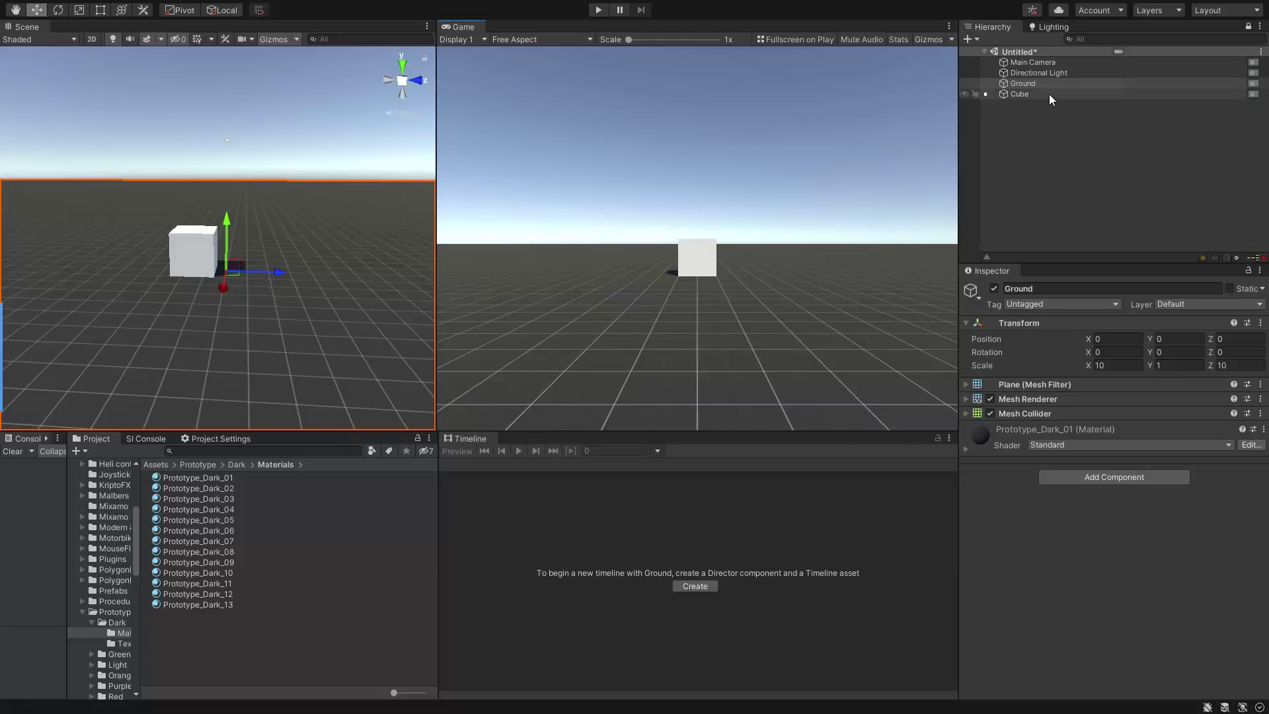
Snap-move the Cube along Z and undo its rotations, leaving Position Z at -1.31
click(1049, 94)
drag(249, 251, 169, 257)
key(e)
key(ctrl+z)
key(ctrl+z)
key(r)
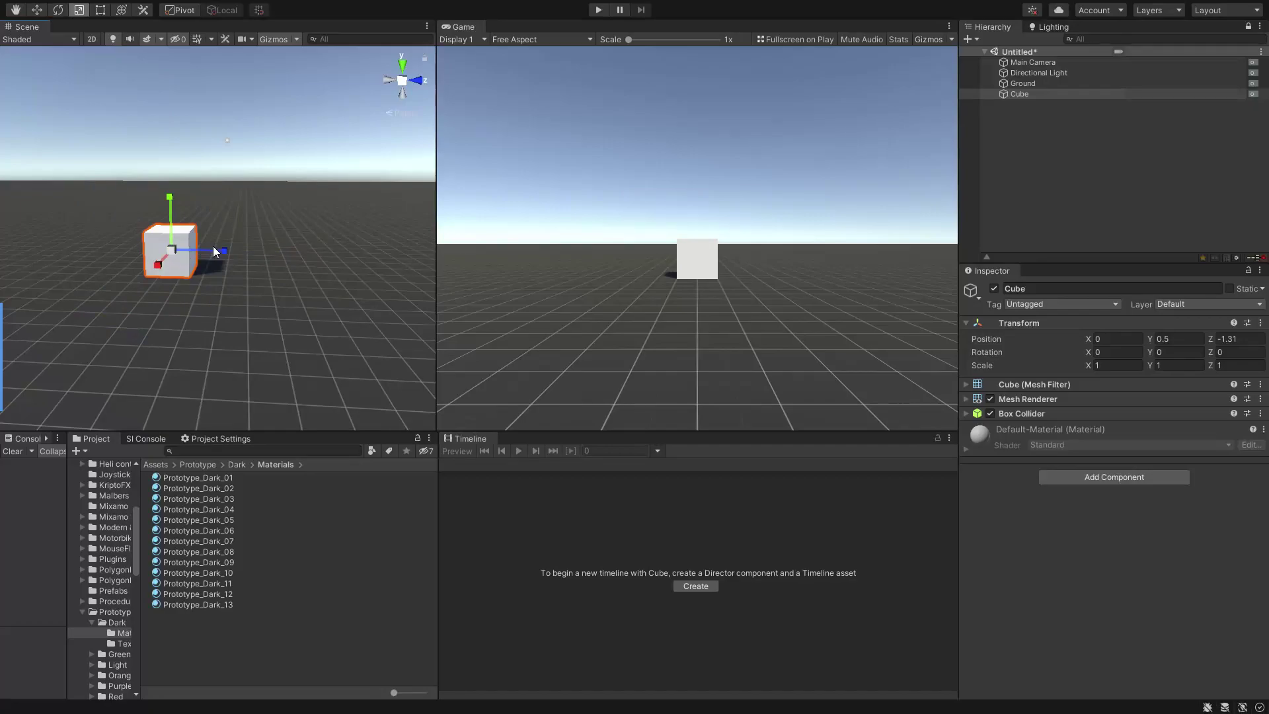
key(w)
mouse_move(218, 257)
mouse_down()
mouse_move(322, 259)
mouse_move(224, 257)
mouse_up()
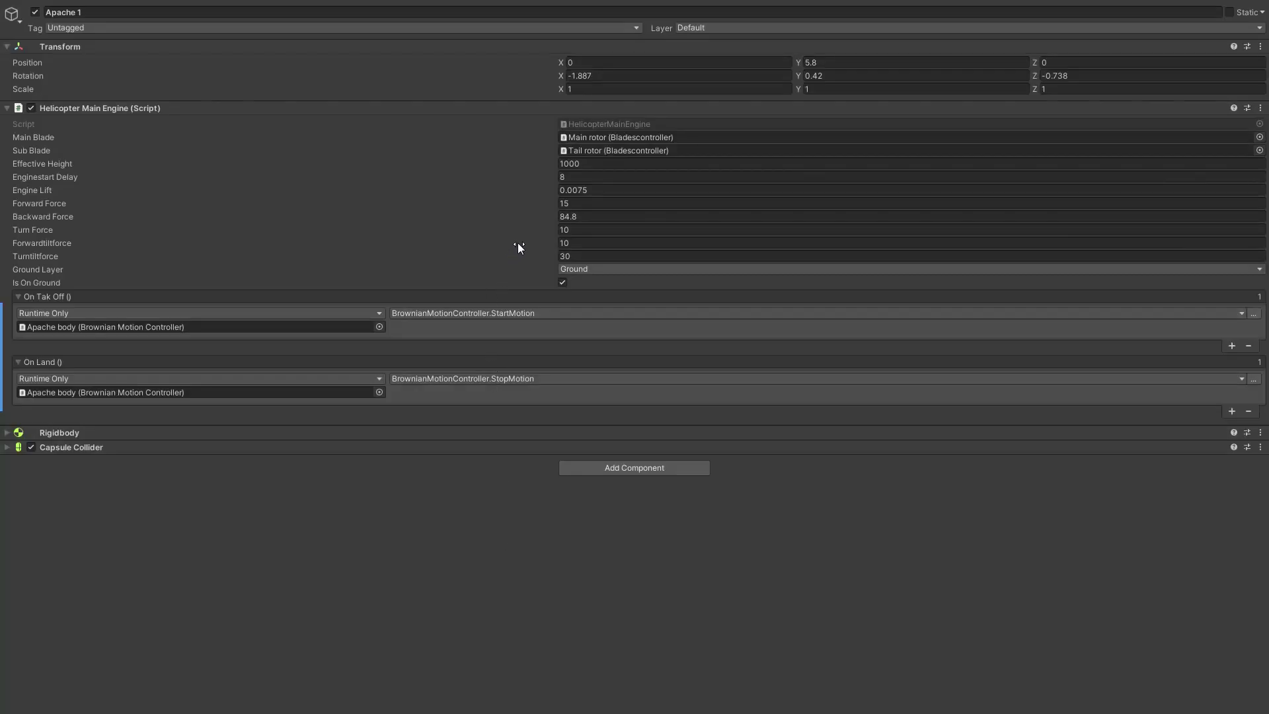
Drag Forwardtiltforce up fast with Shift, back to 10, then finely down to 14.6 with Alt
shift+drag(517, 243, 933, 249)
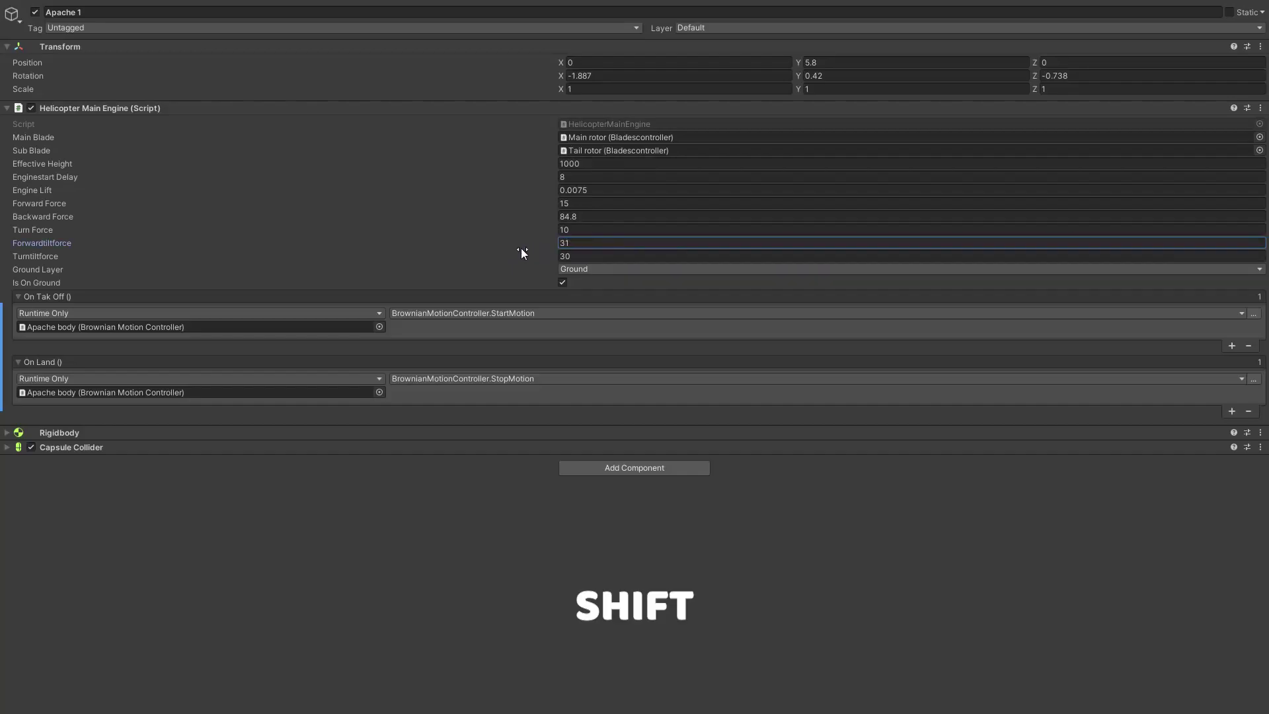
shift+drag(521, 248, 947, 244)
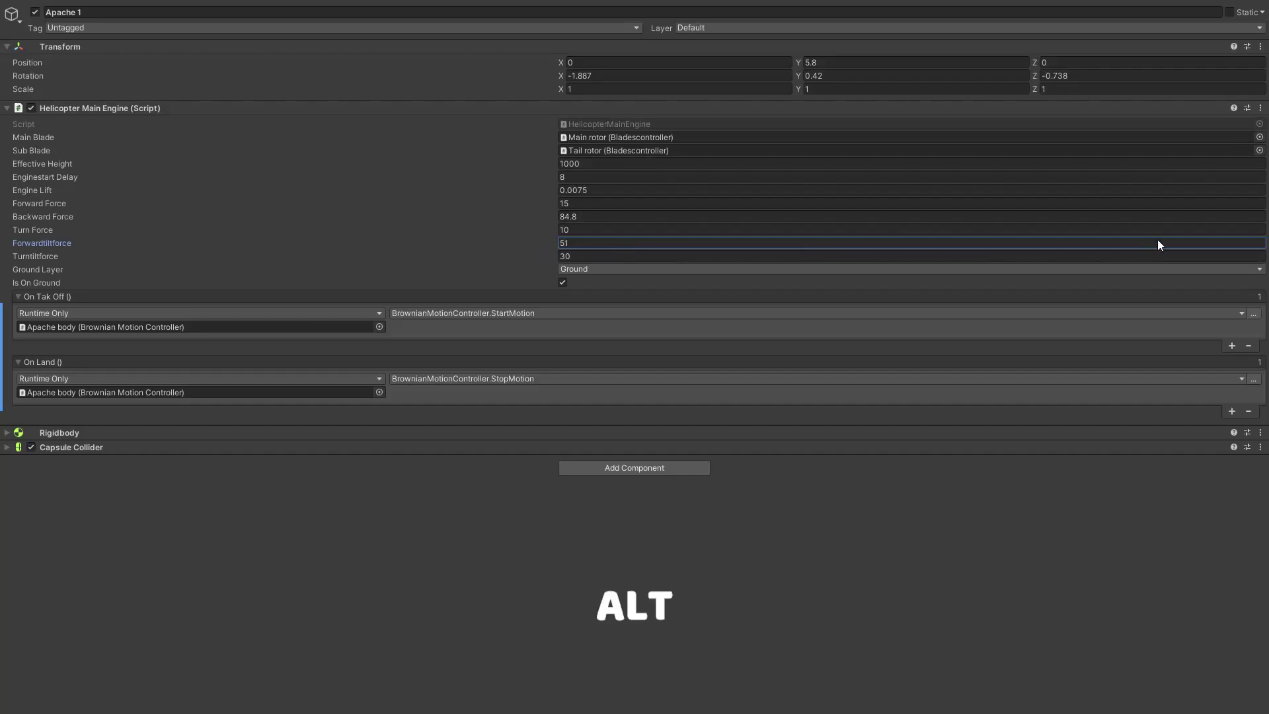
drag(1145, 255, 940, 261)
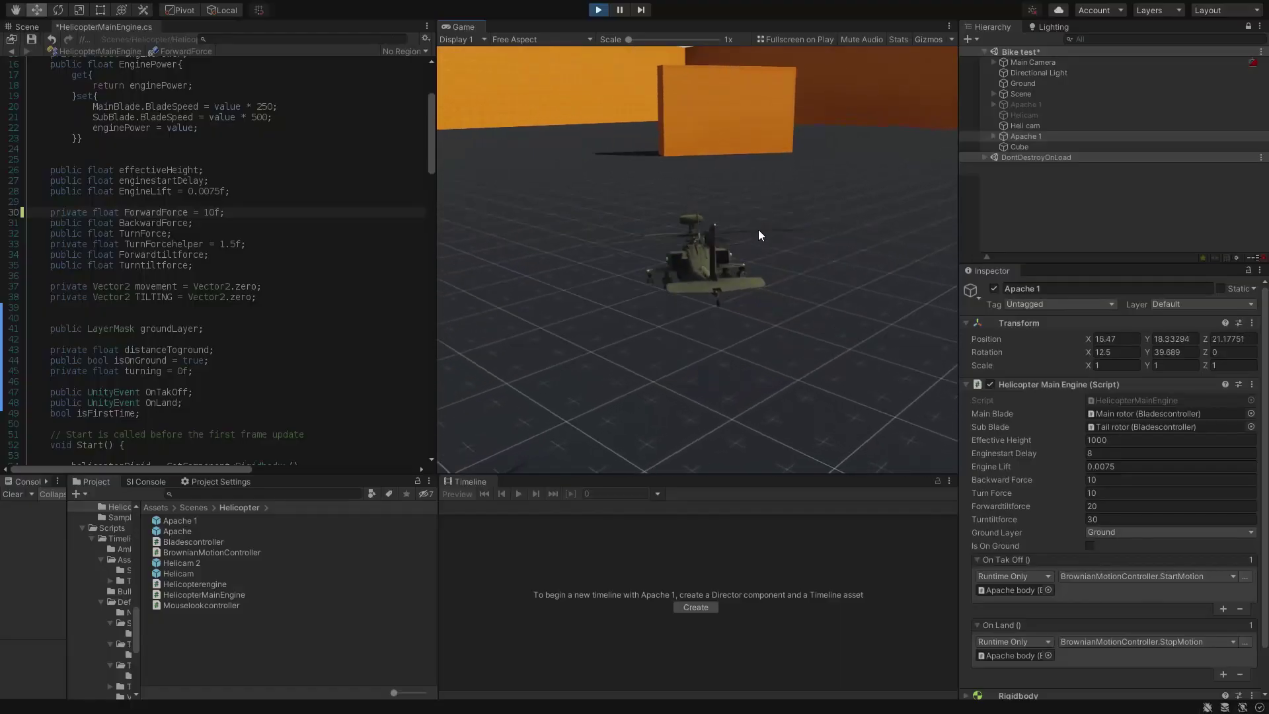
Change line 30 of HelicopterMainEngine.cs to ForwardForce = 30f and save to recompile during play
click(211, 212)
key(BackSpace)
key(BackSpace)
text(30)
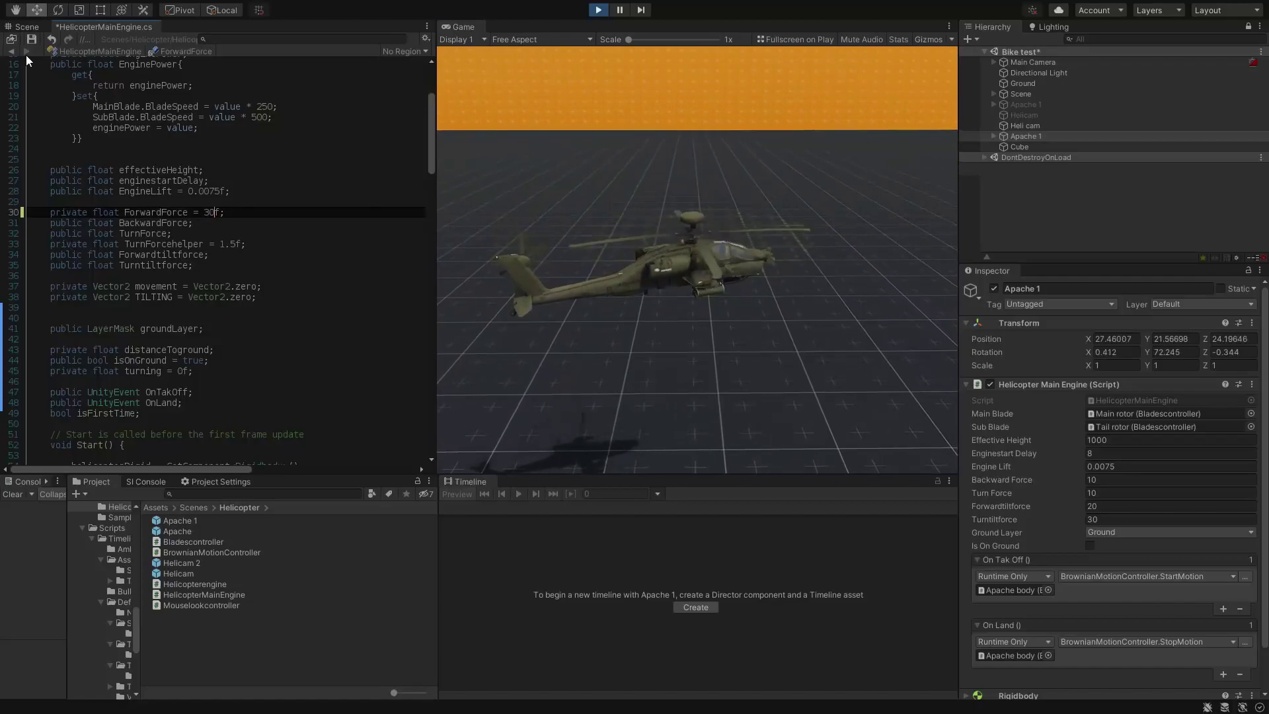
click(34, 40)
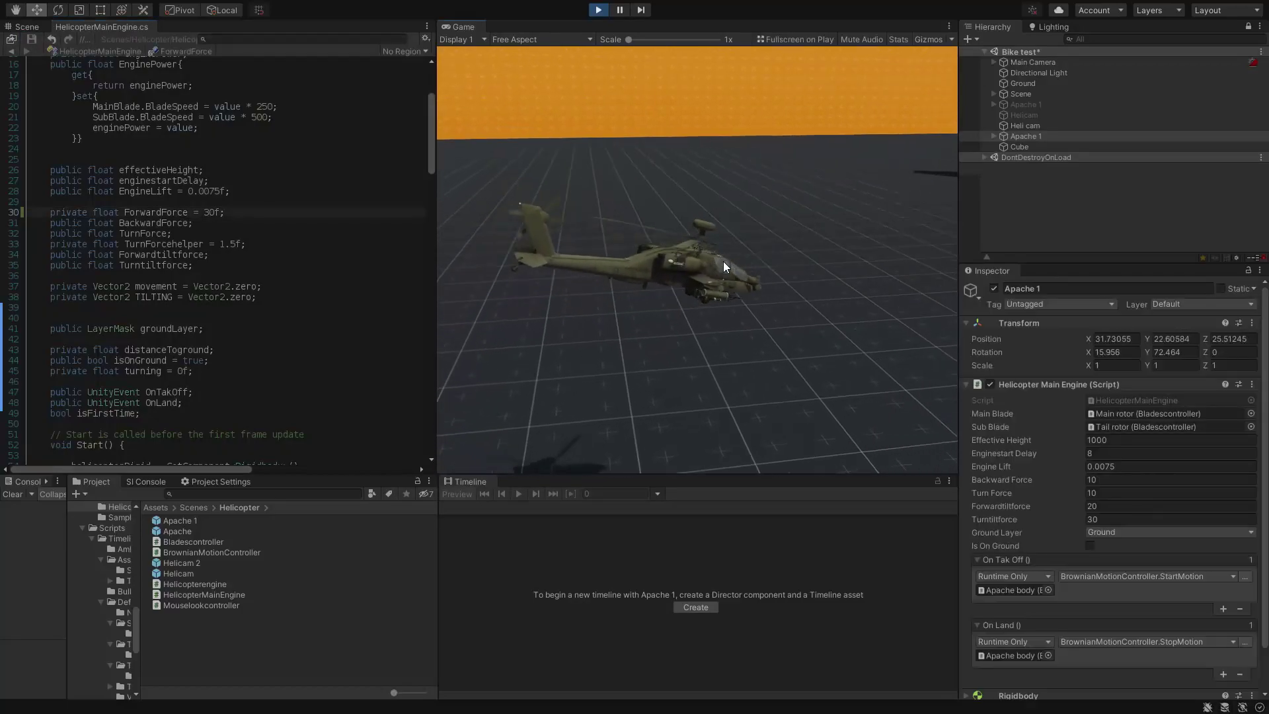
Stop Play mode and set Preferences > General > Script Changes While Playing to Recompile And Continue Playing
key(ctrl+p)
click(35, 22)
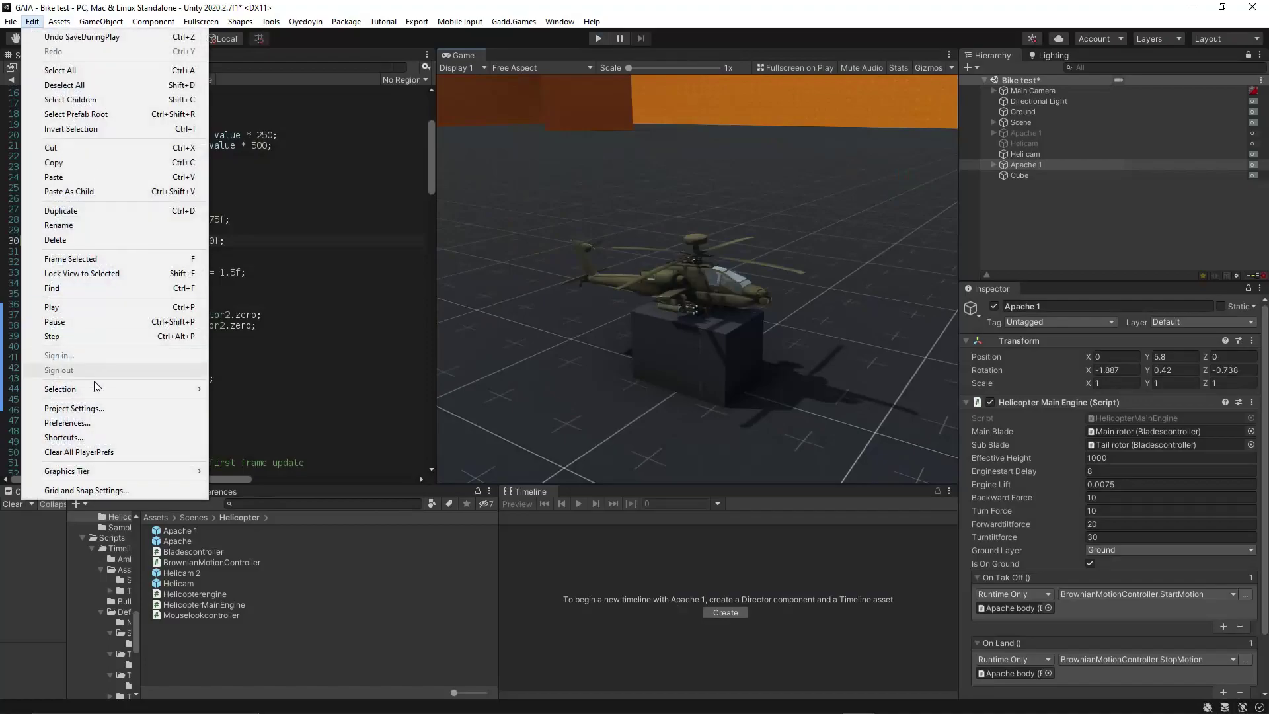
click(53, 424)
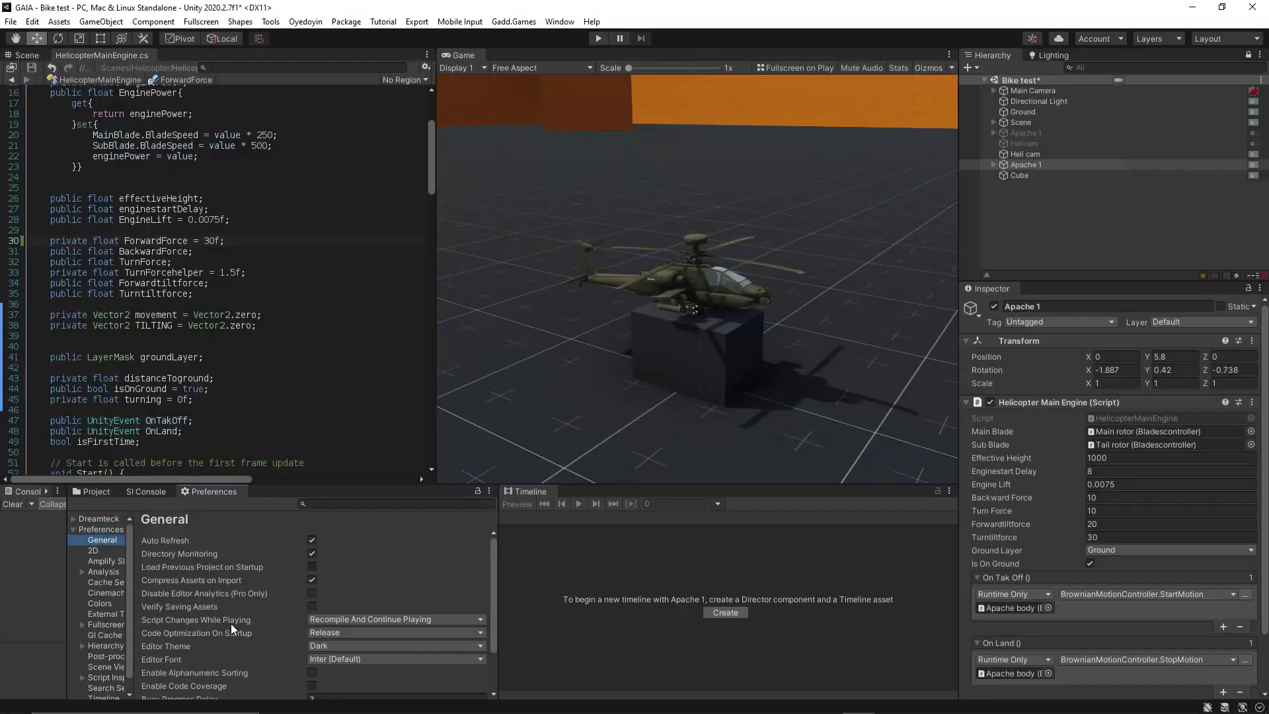
click(357, 620)
click(363, 633)
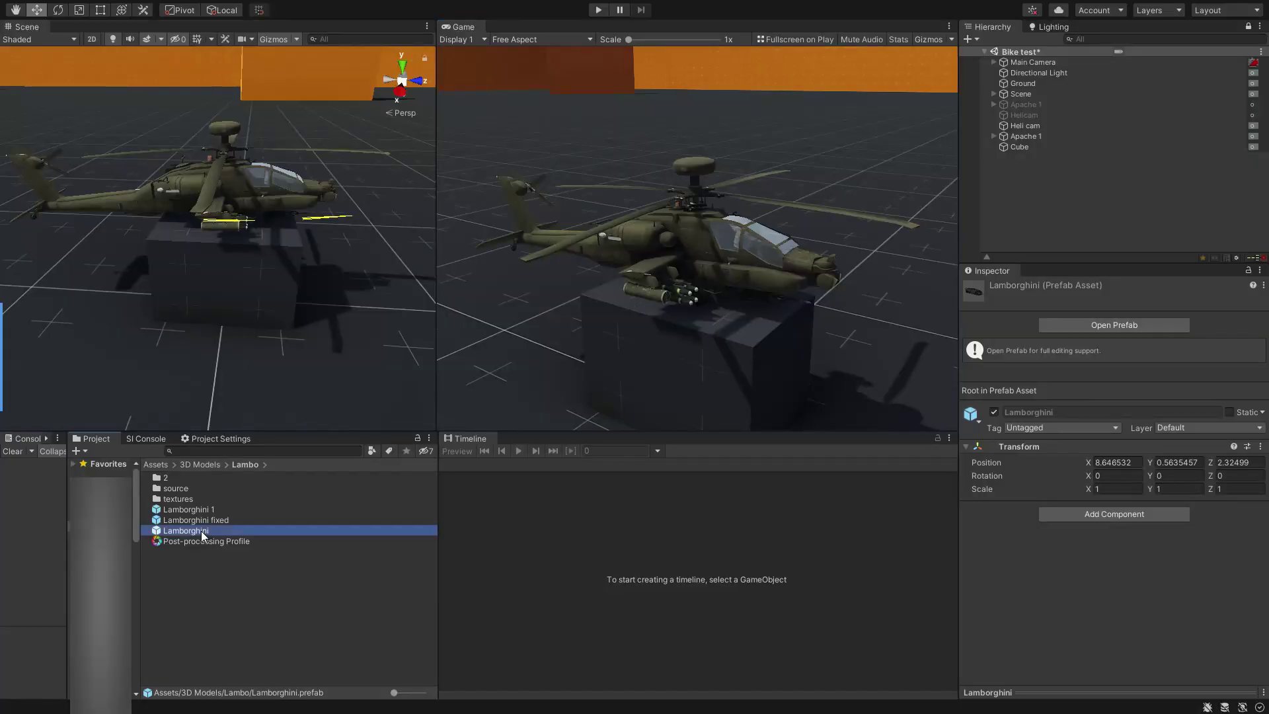
Enlarge the Lamborghini preview, convert it to a floating window, and dock it beside the Timeline
drag(1085, 678, 1119, 424)
drag(1092, 585, 1159, 509)
click(1263, 425)
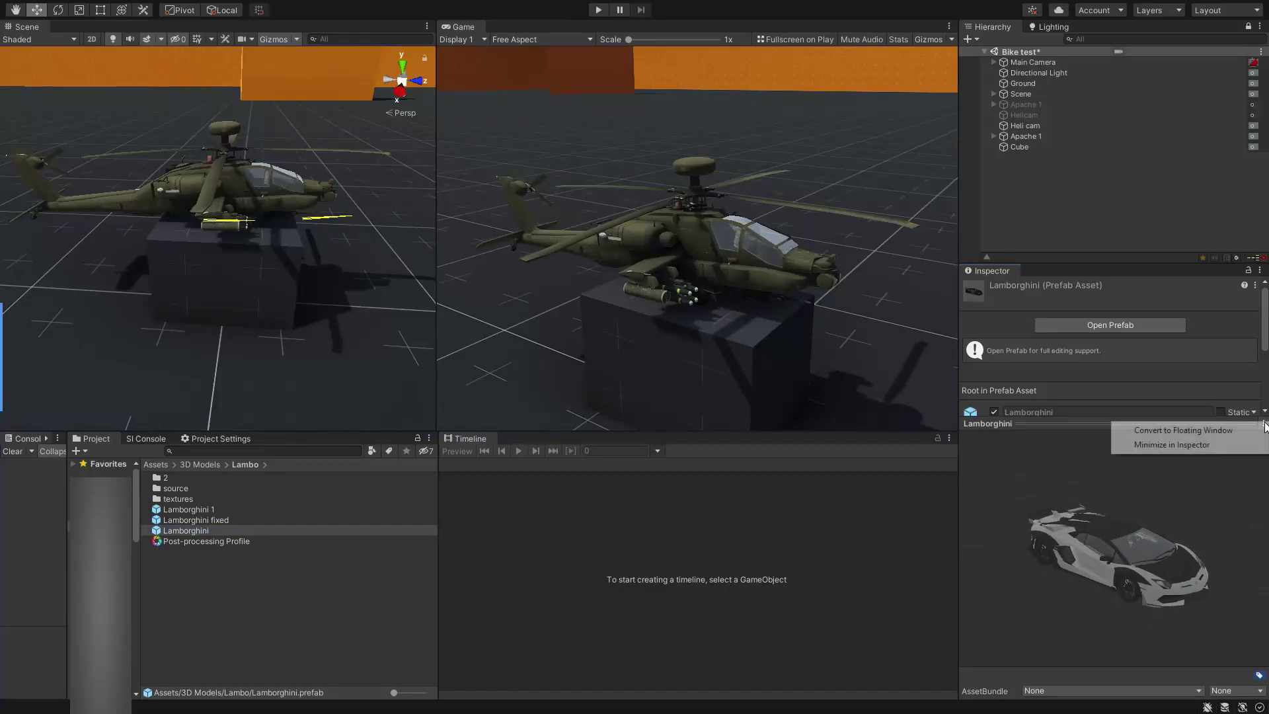
click(1127, 429)
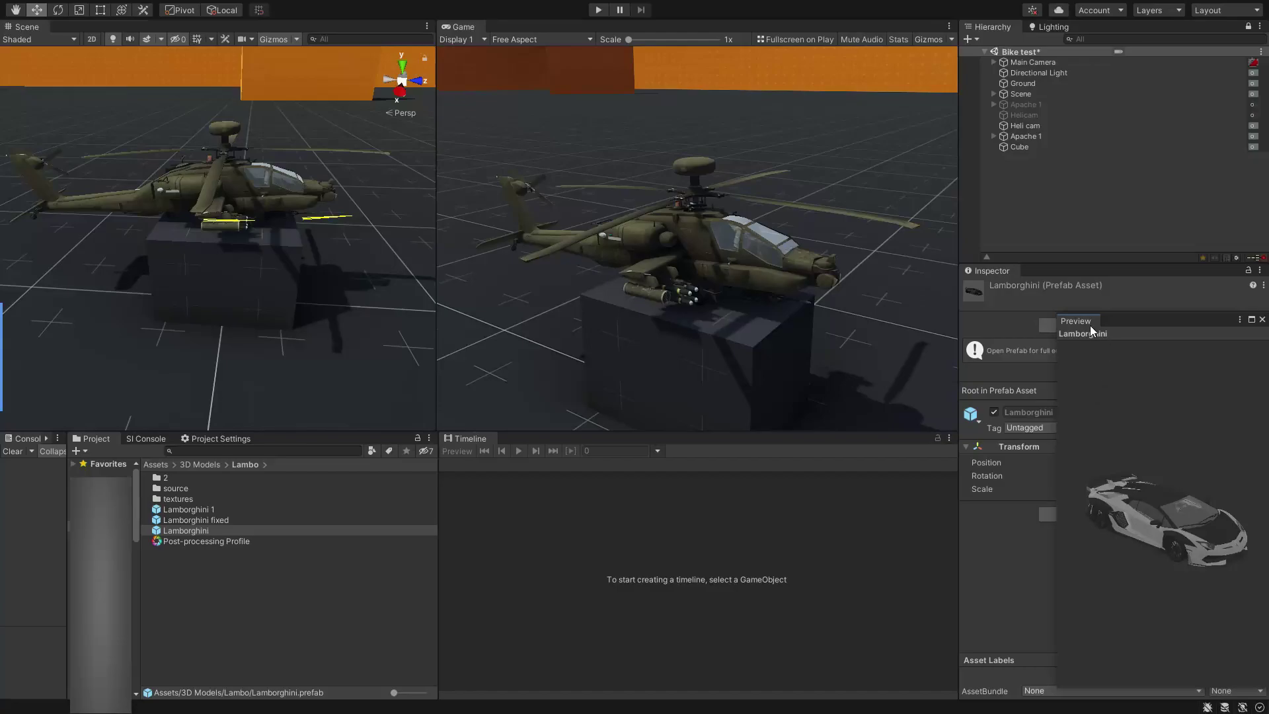
drag(1089, 325, 631, 451)
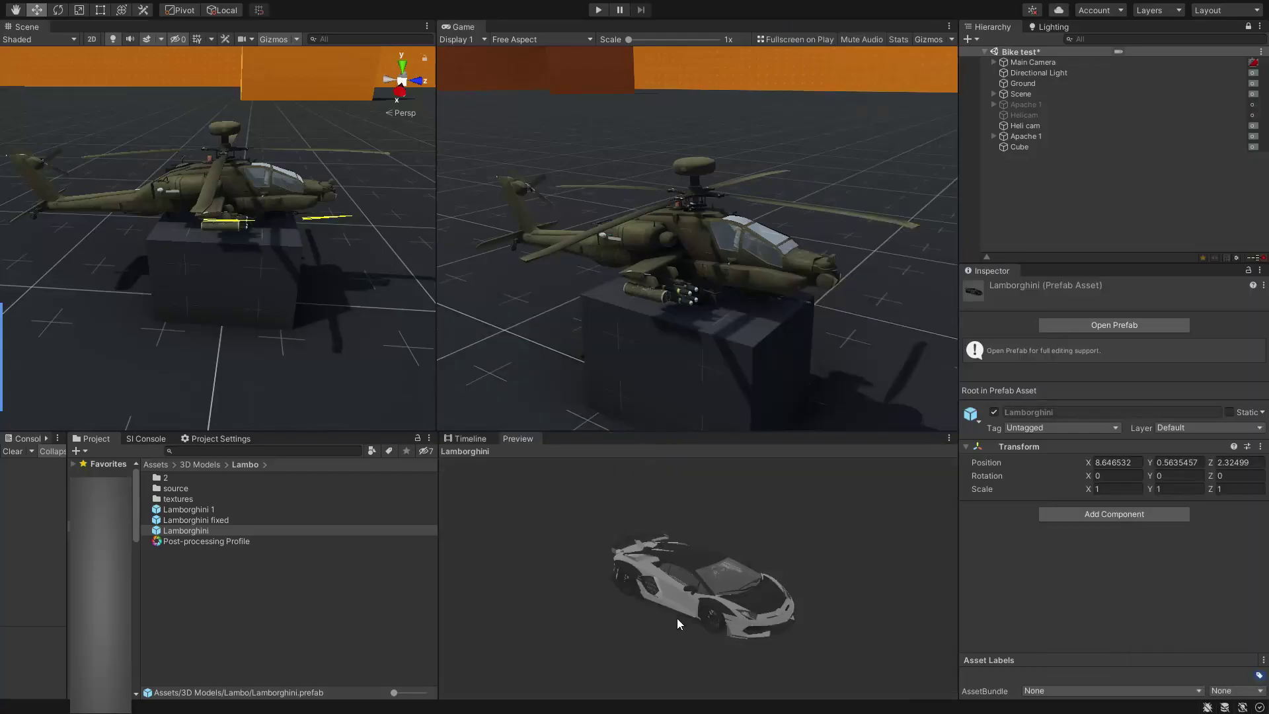
drag(677, 624, 577, 544)
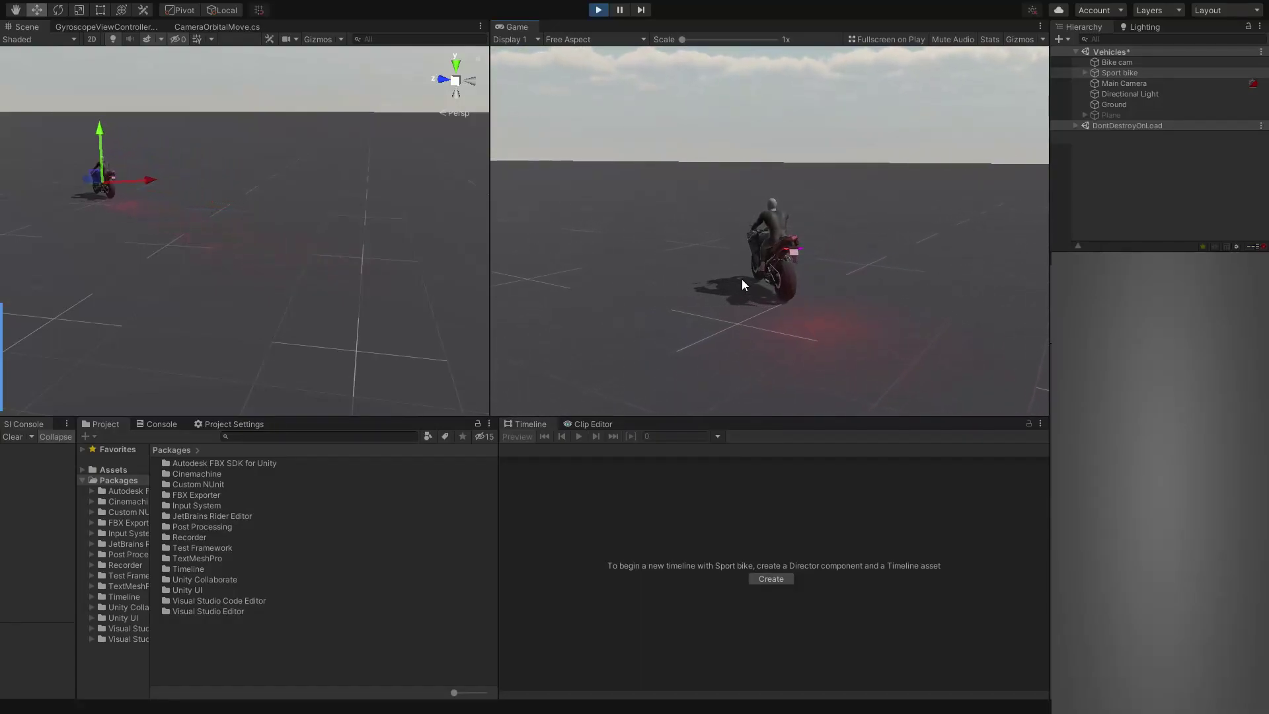
Select Sport bike in the Hierarchy, frame it with F, then lock the Scene view onto it with Shift+F
click(1124, 73)
key(f)
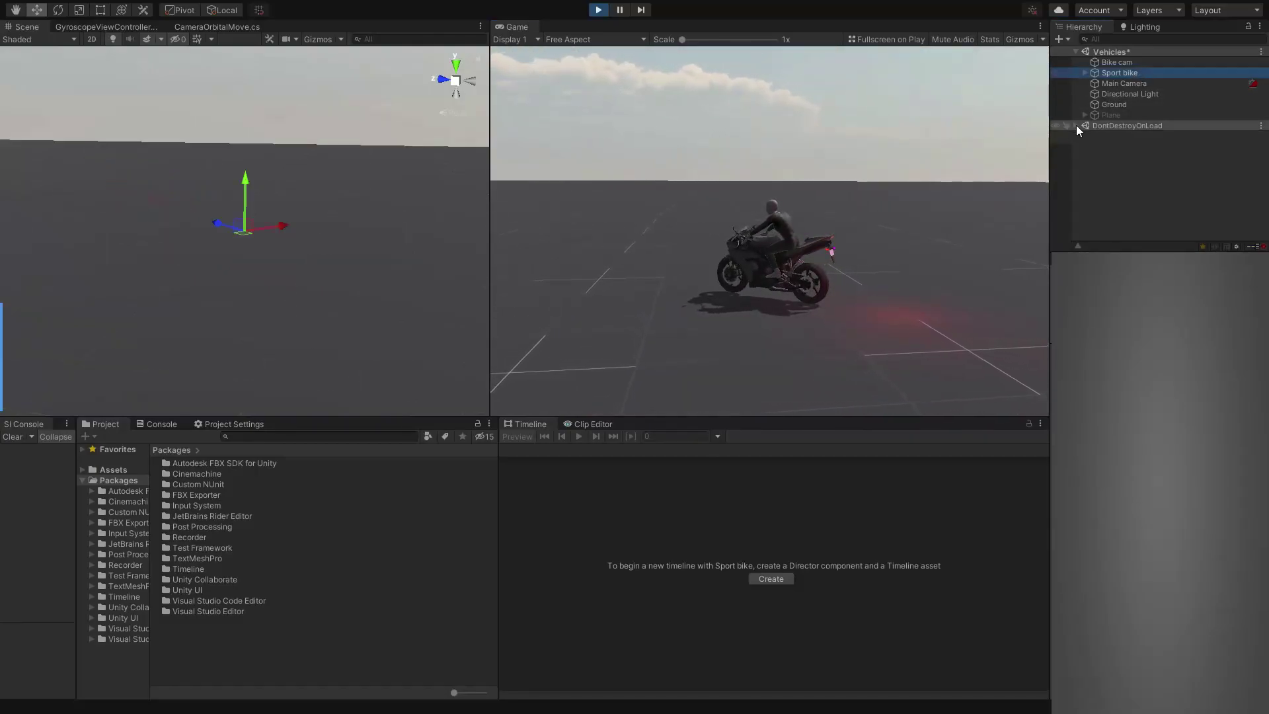
key(shift+f)
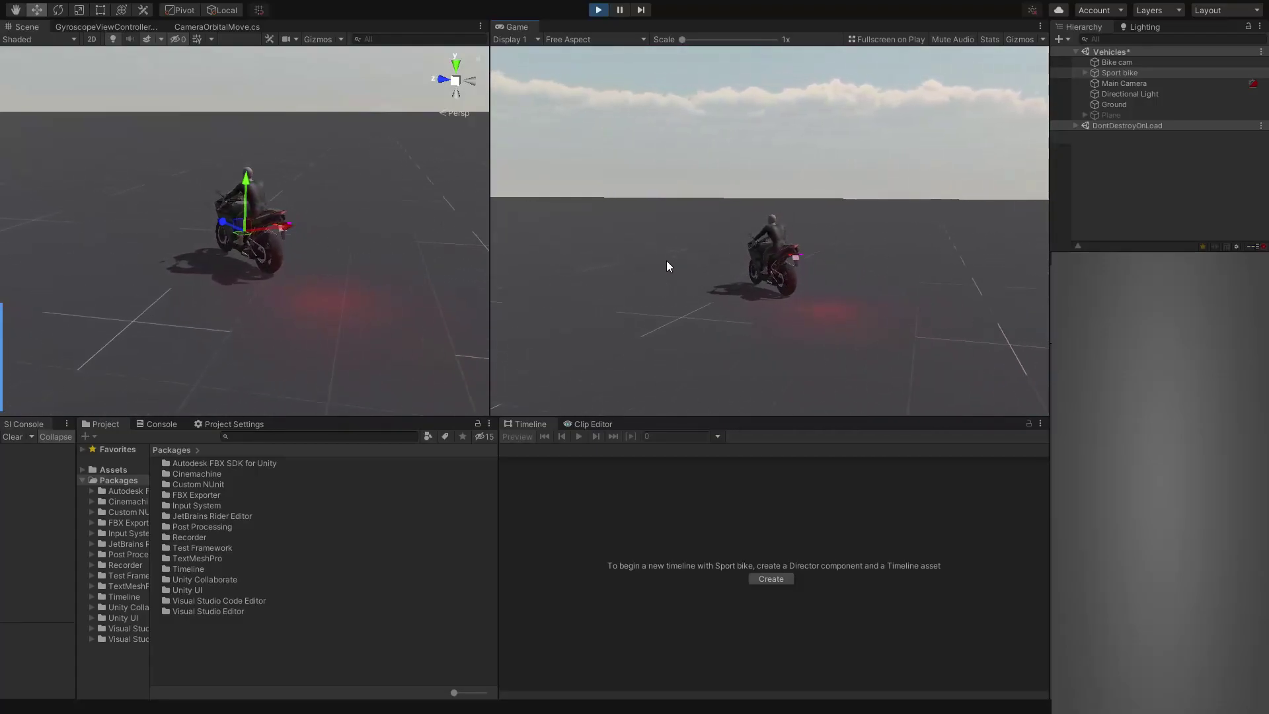
scroll(355, 266, down, 5)
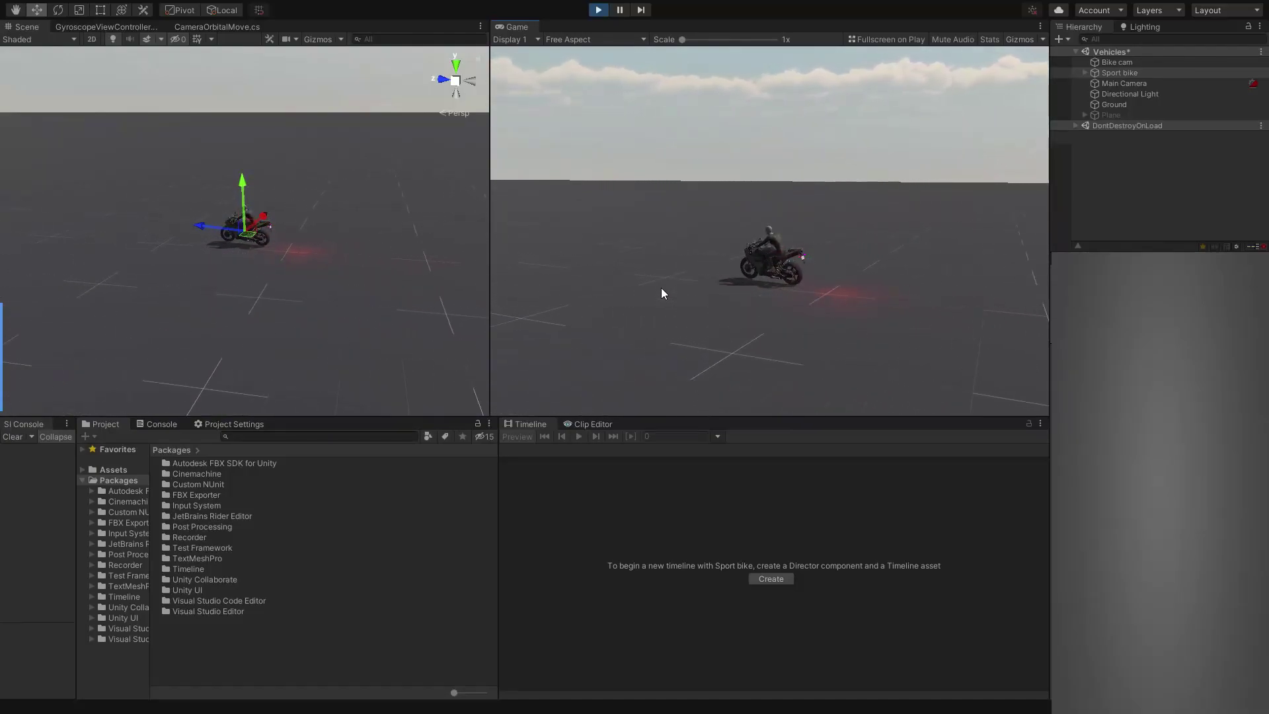
scroll(261, 234, up, 5)
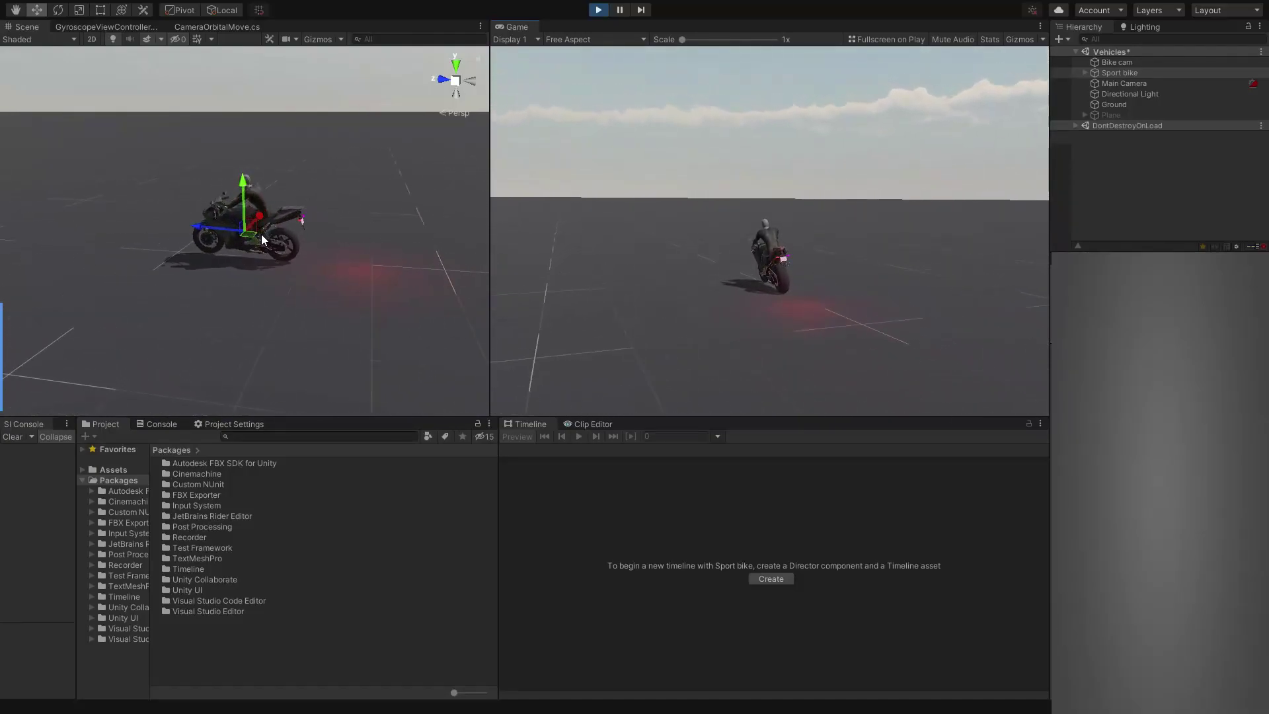